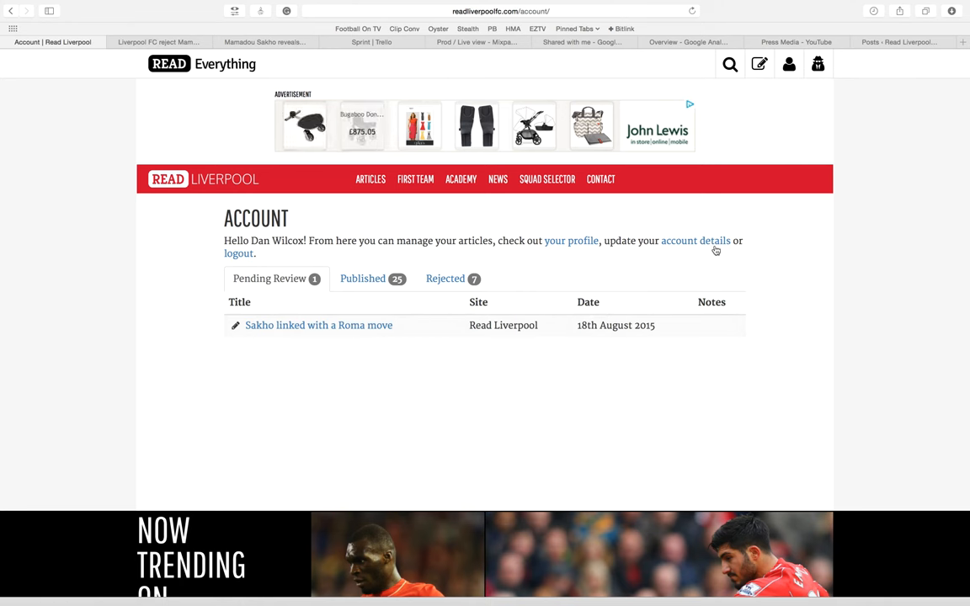
- Go to the site's admin dashboard and open the pending post "Sakho linked with a Roma move" for editing
click(819, 73)
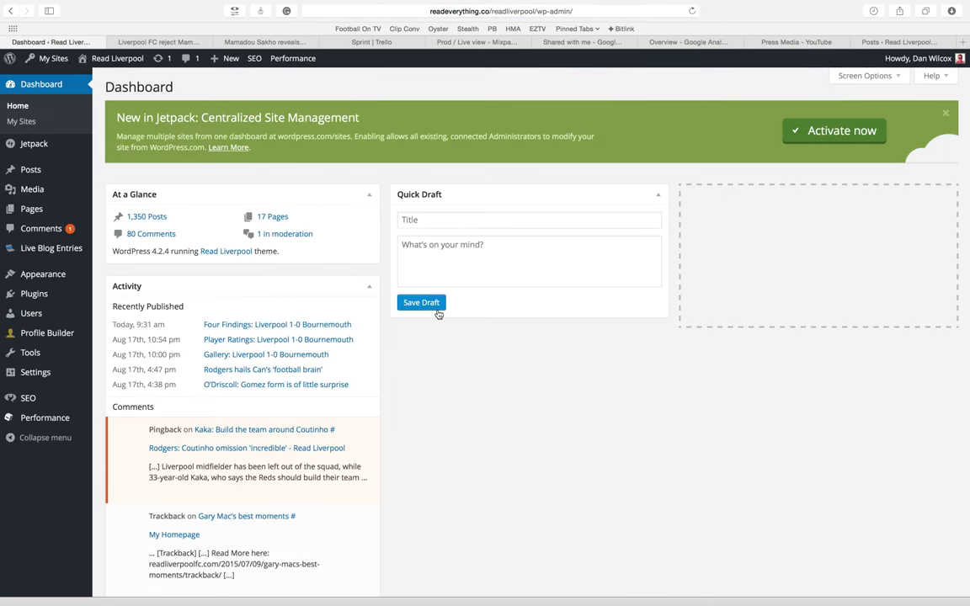
mouse_move(45, 194)
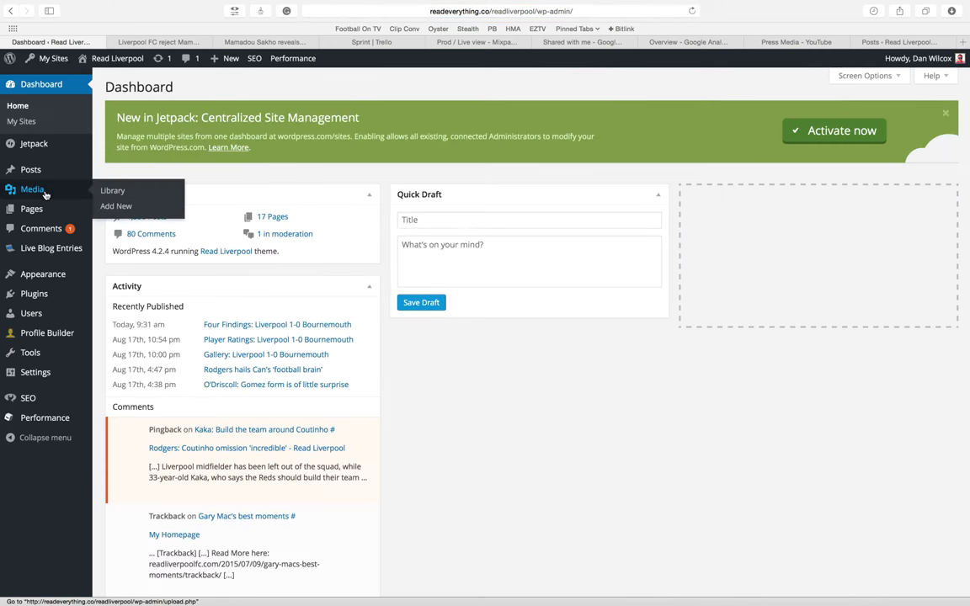
click(34, 170)
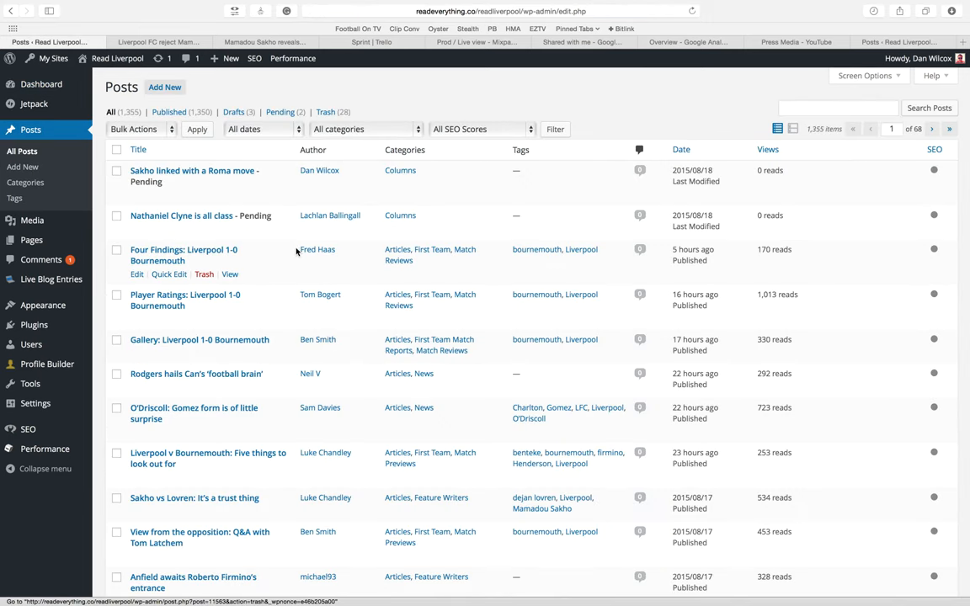
click(188, 171)
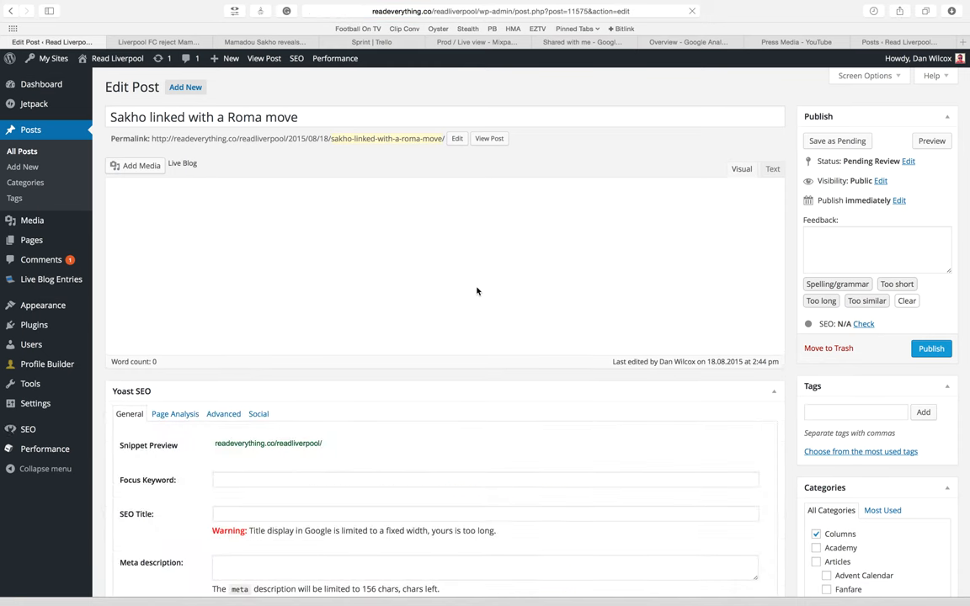
- Review the pending article's text, embedded media, image and SEO section
scroll(476, 291, down, 5)
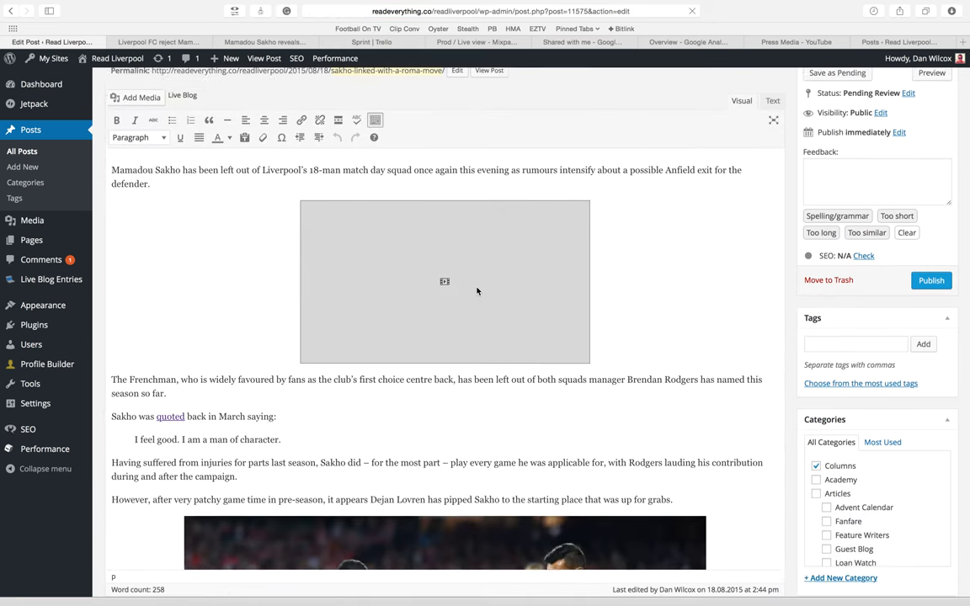
scroll(421, 322, down, 10)
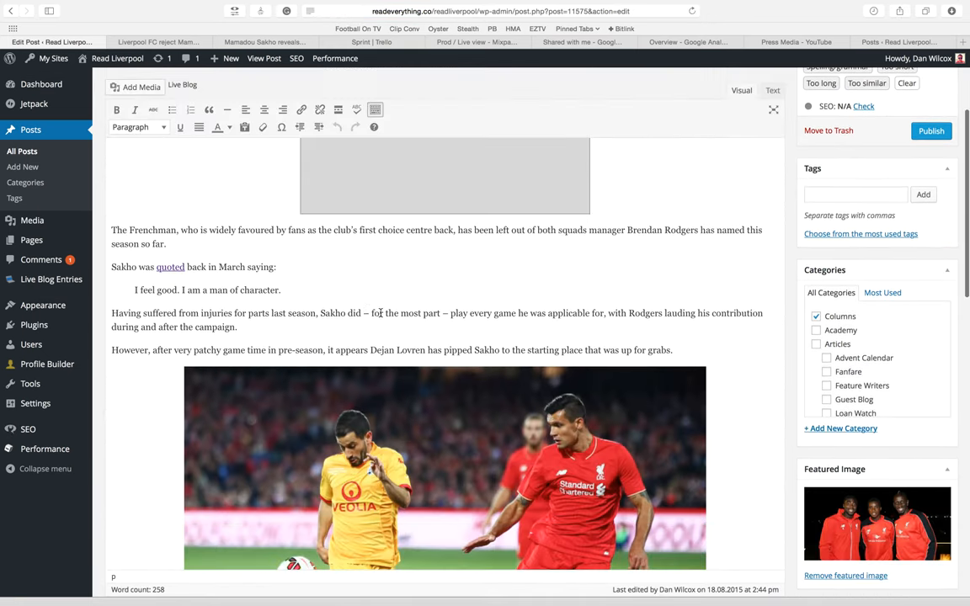
scroll(325, 268, down, 5)
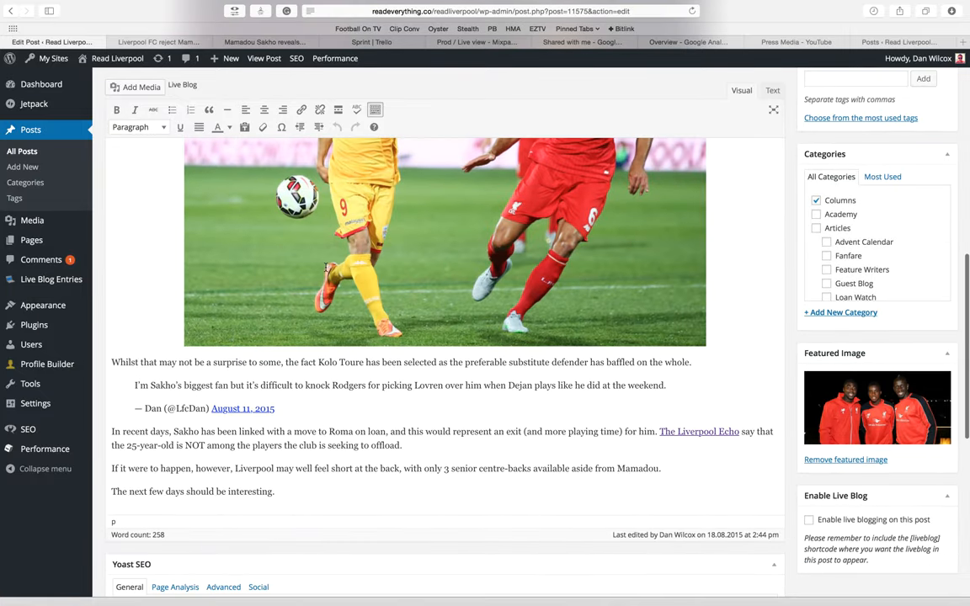
scroll(349, 354, down, 2)
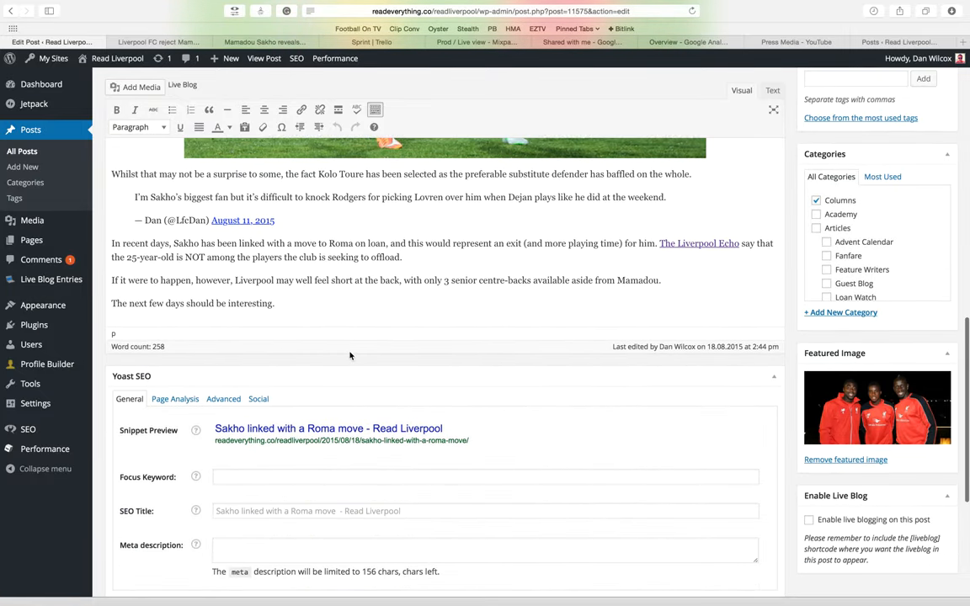
scroll(547, 269, up, 2)
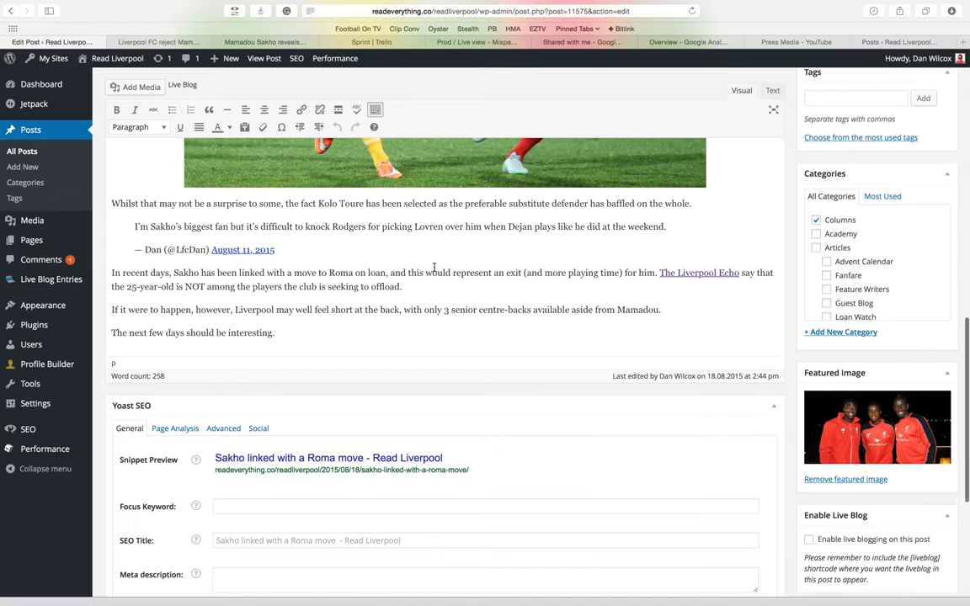
scroll(753, 269, up, 10)
- Add the tags Liverpool, lfc, lovren, saho, roma, rodgers, news, transfers and loan to the post
scroll(808, 253, down, 5)
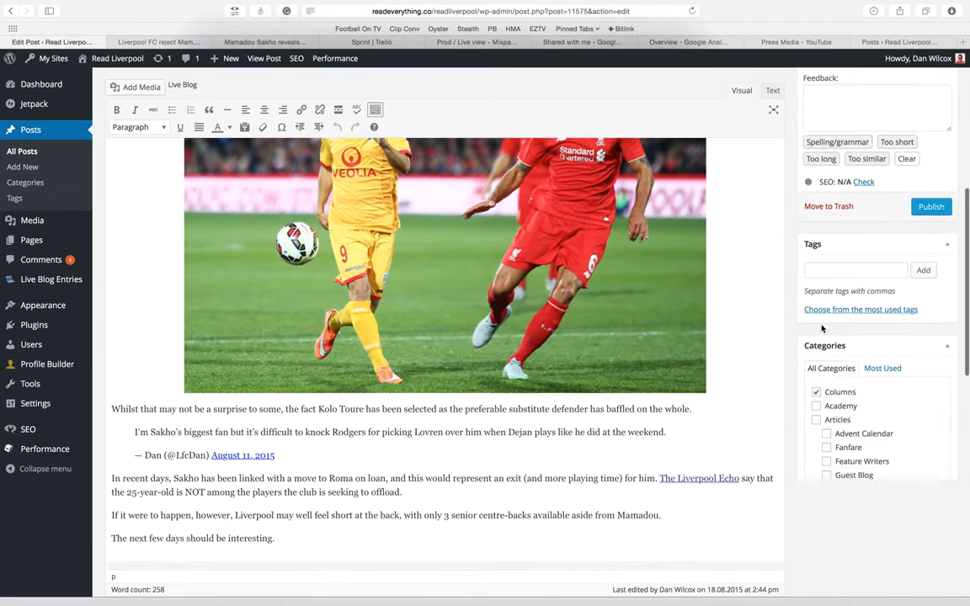
click(842, 175)
text(Liverpool, lfc, lovren,)
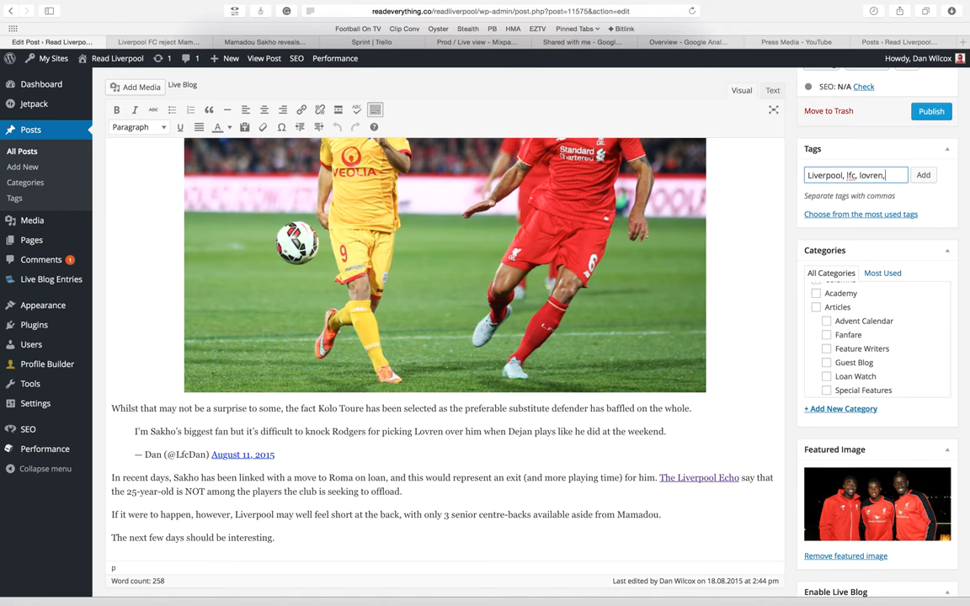
text( saho, roma, rod)
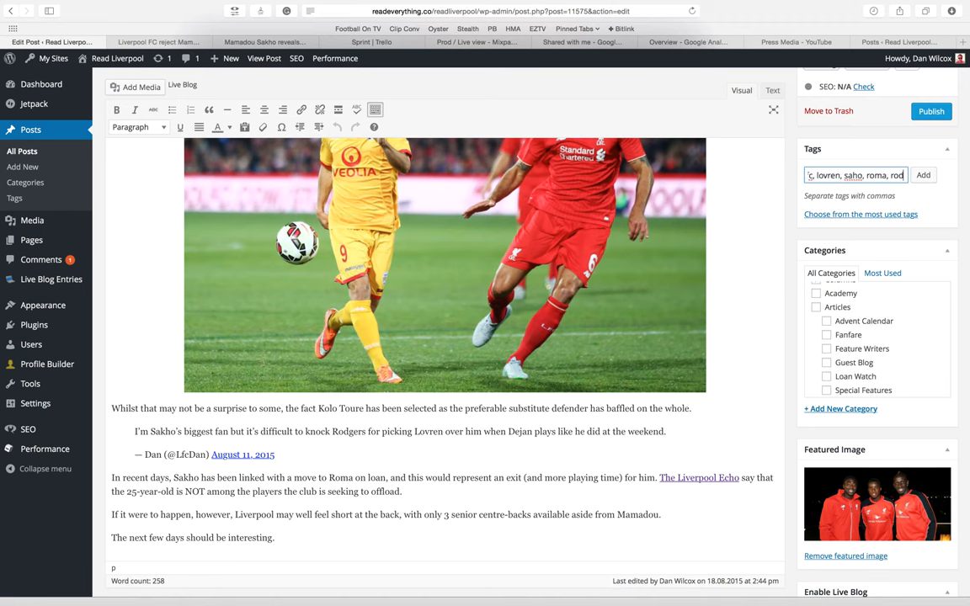
text(gers, news, transfers, loan)
key(Return)
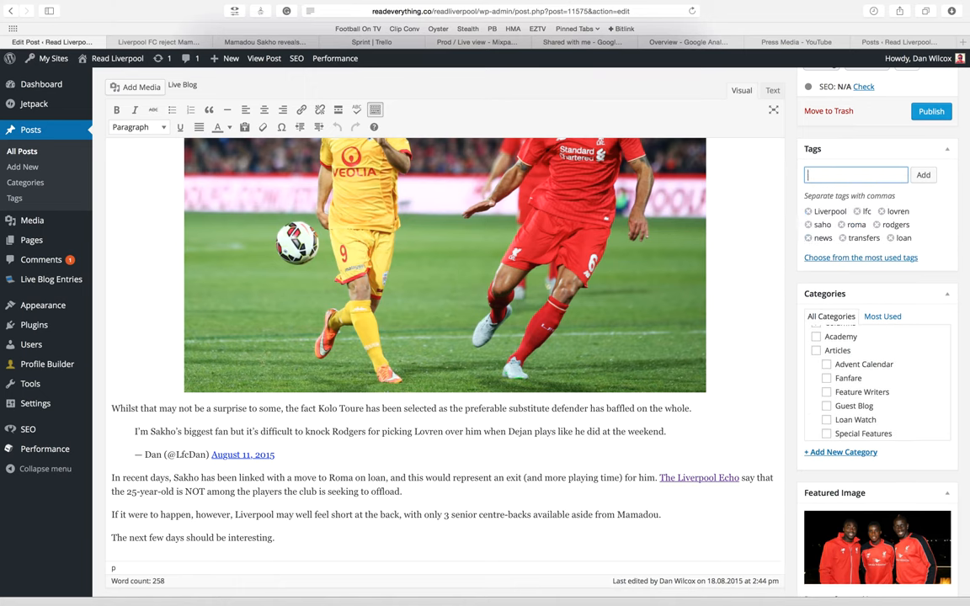
- Insert the preset spelling/grammar comment into the post's feedback and clear it again
scroll(789, 295, up, 5)
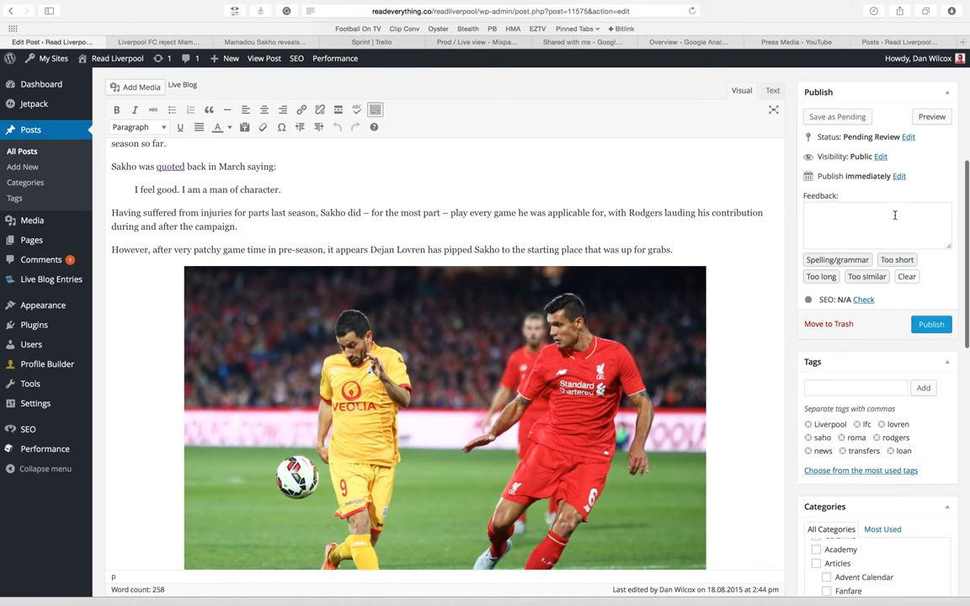
click(837, 219)
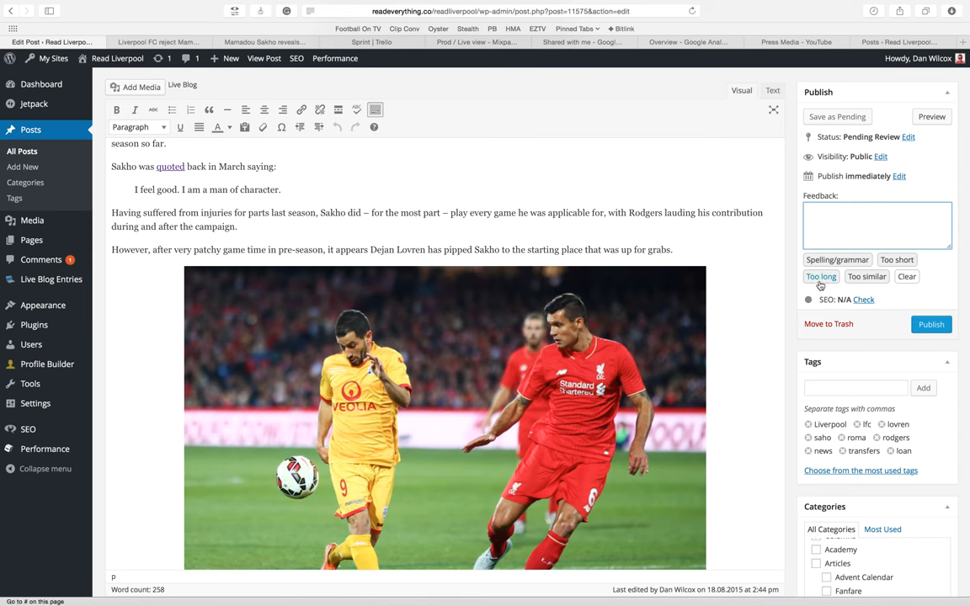
click(837, 261)
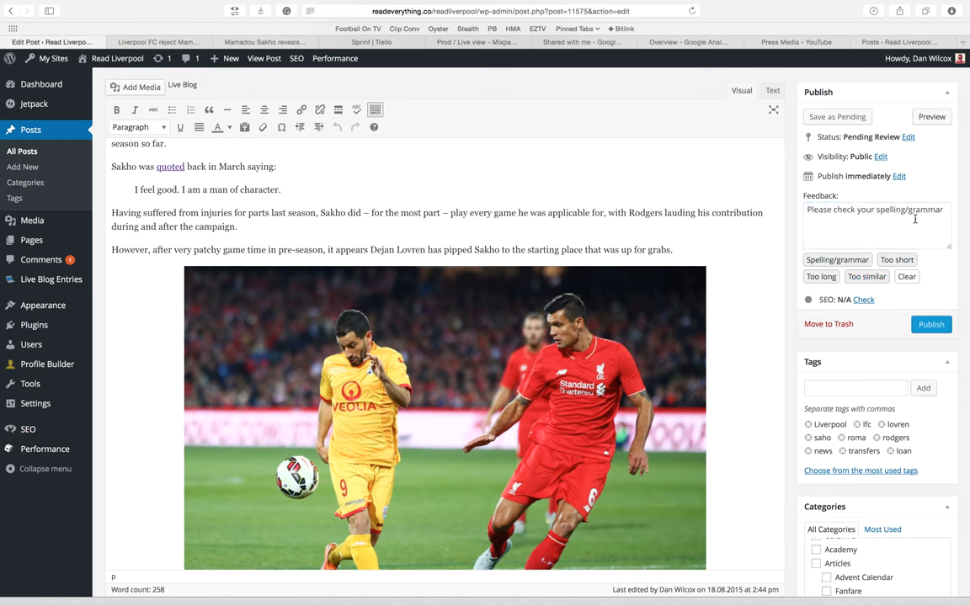
drag(944, 213, 797, 211)
key(BackSpace)
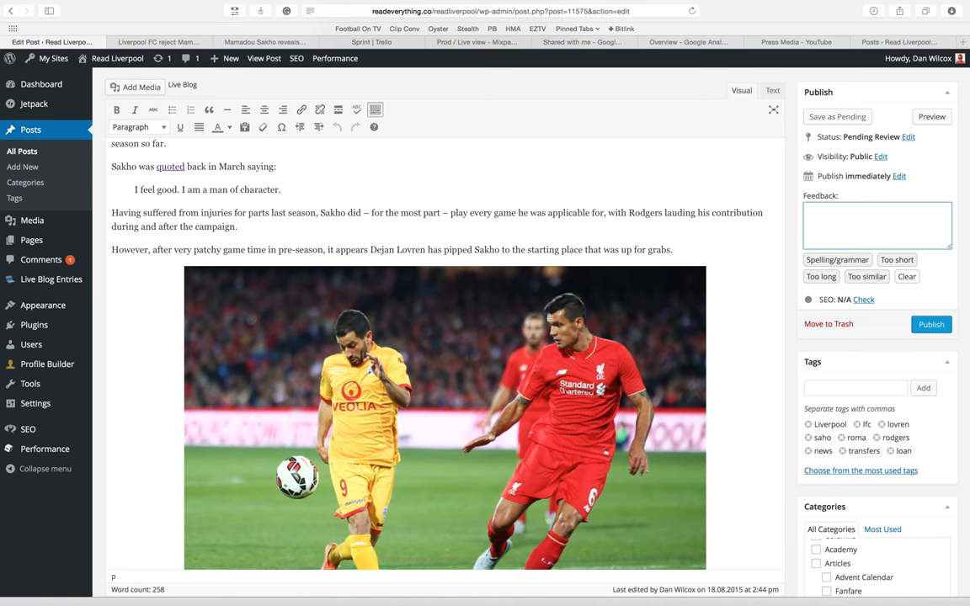
- Enter the placeholder text "gdggd" as feedback and delete it, leaving the feedback empty
click(797, 226)
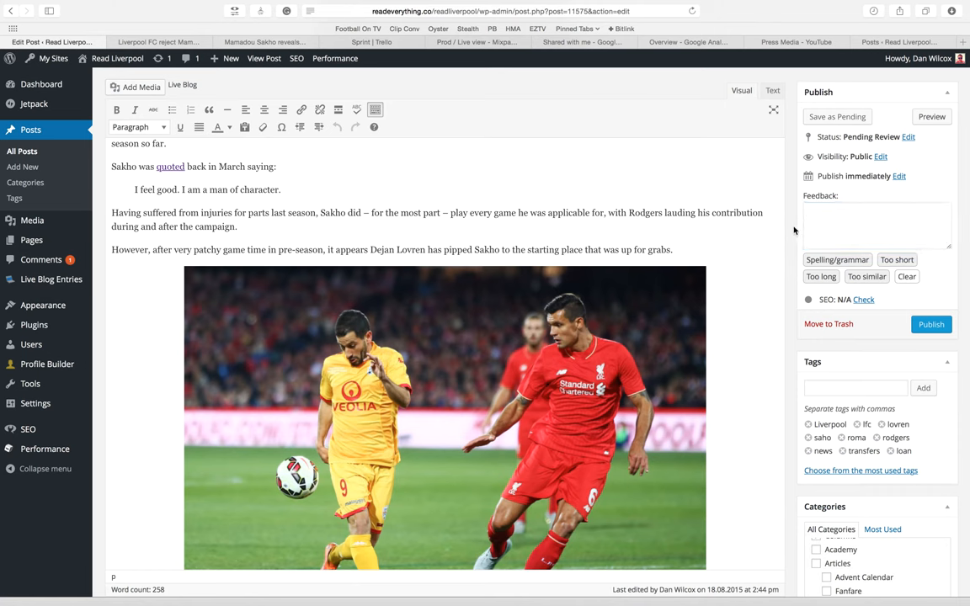
click(847, 225)
text(gdggd)
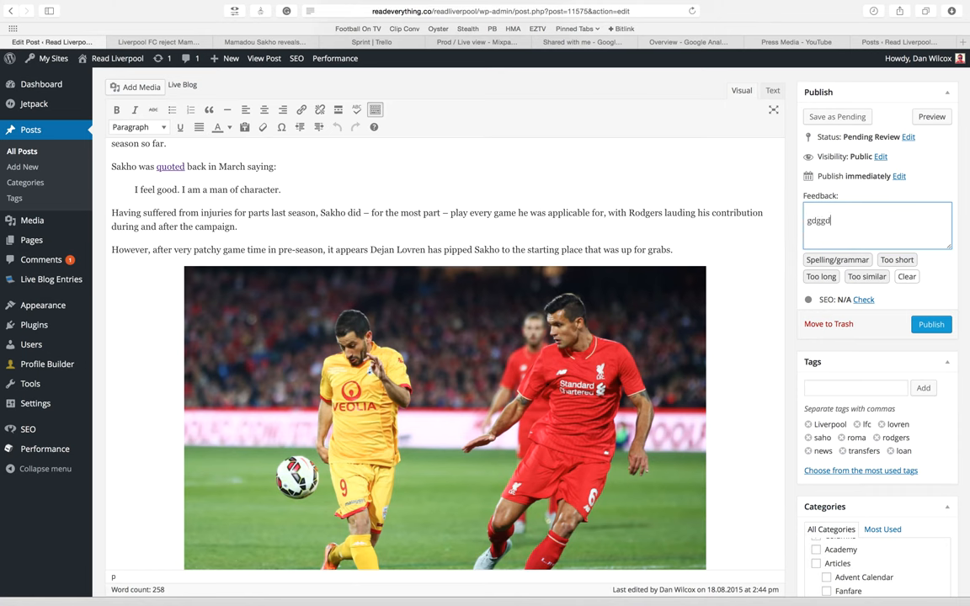
key(BackSpace)
key(BackSpace)
key(BackSpace)
click(791, 277)
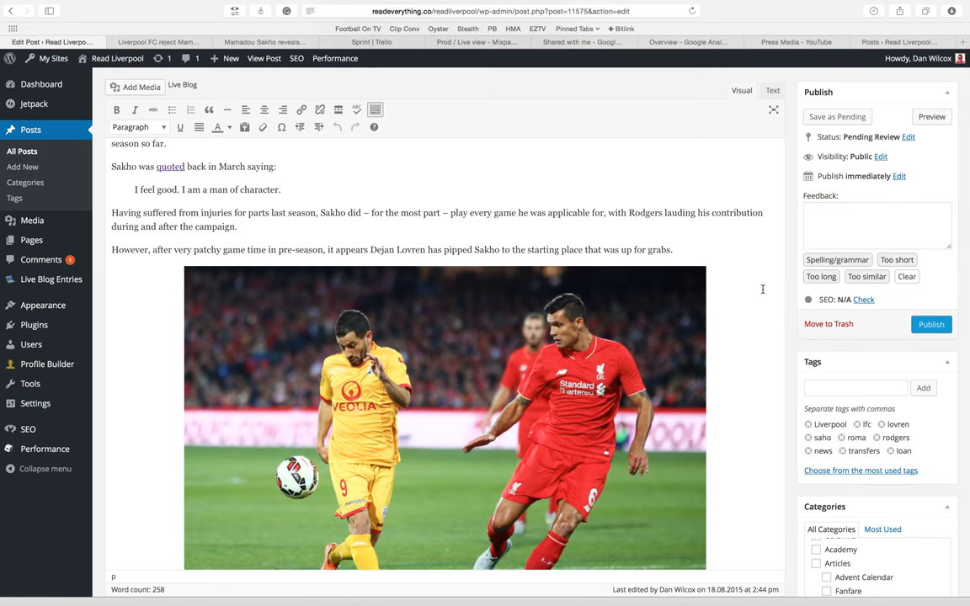
- Check that Grammarly is enabled for the site and open its correction view for the article's text
scroll(763, 289, down, 3)
scroll(763, 288, up, 4)
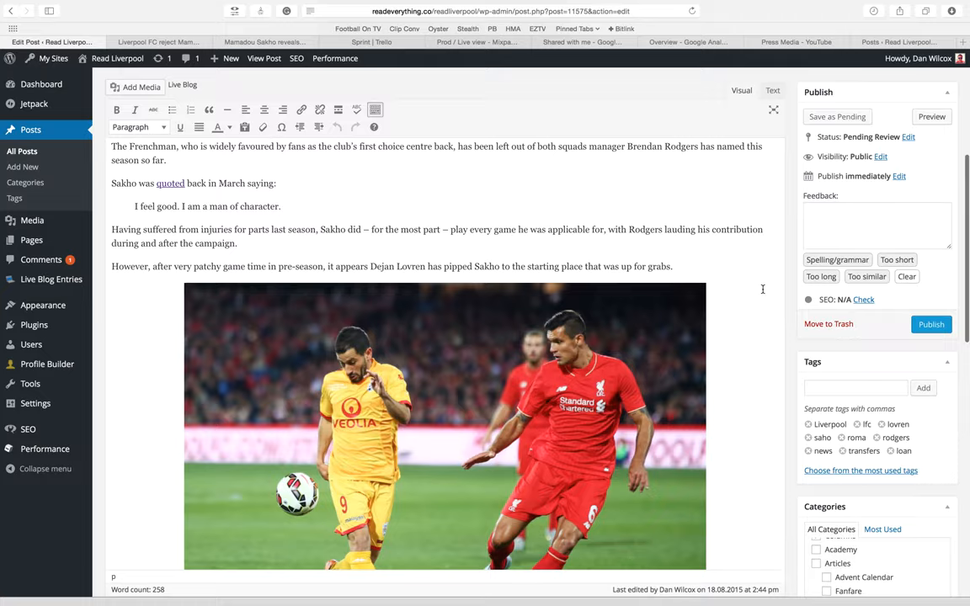
scroll(762, 288, down, 5)
scroll(762, 289, down, 1)
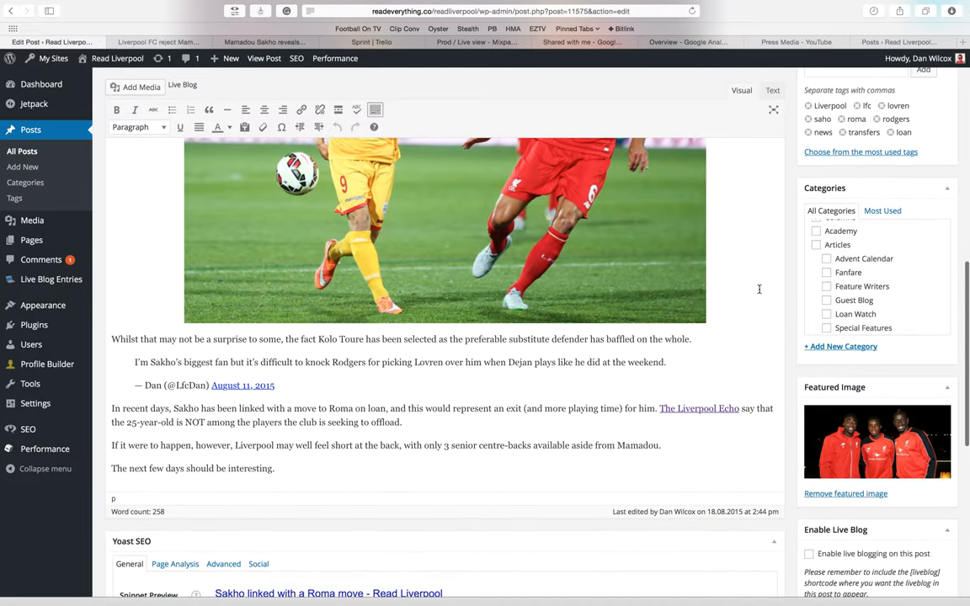
click(290, 14)
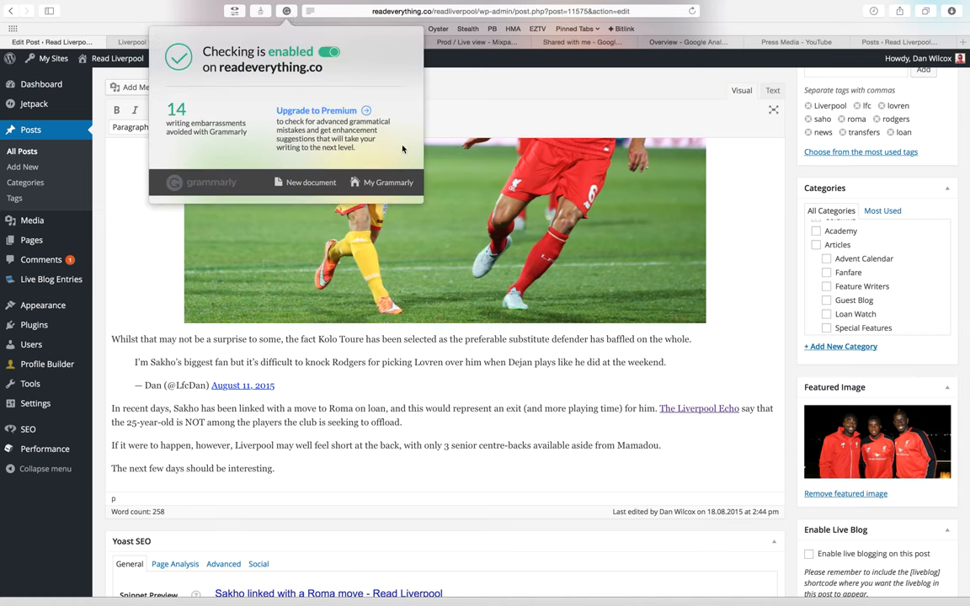
click(734, 467)
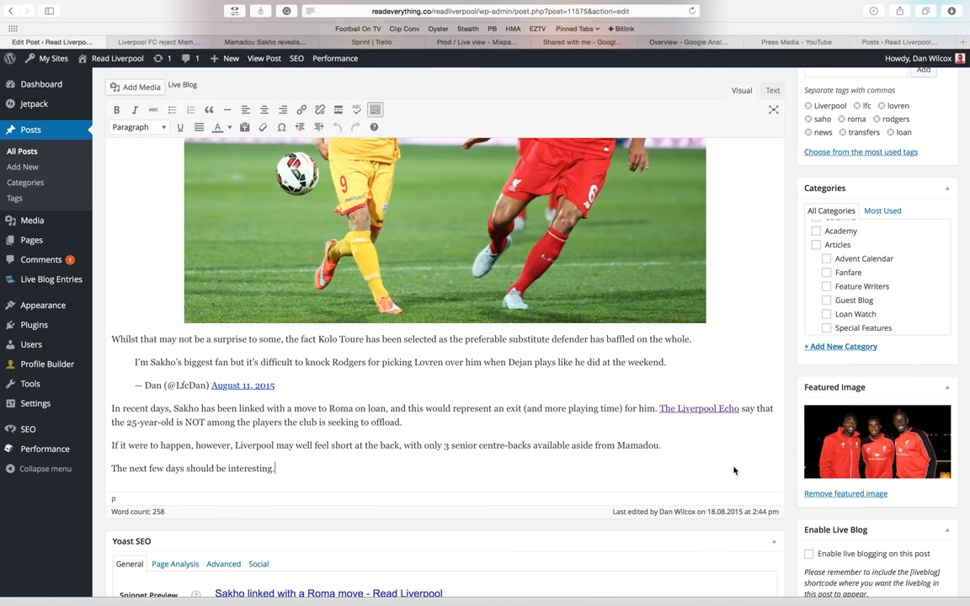
mouse_move(774, 487)
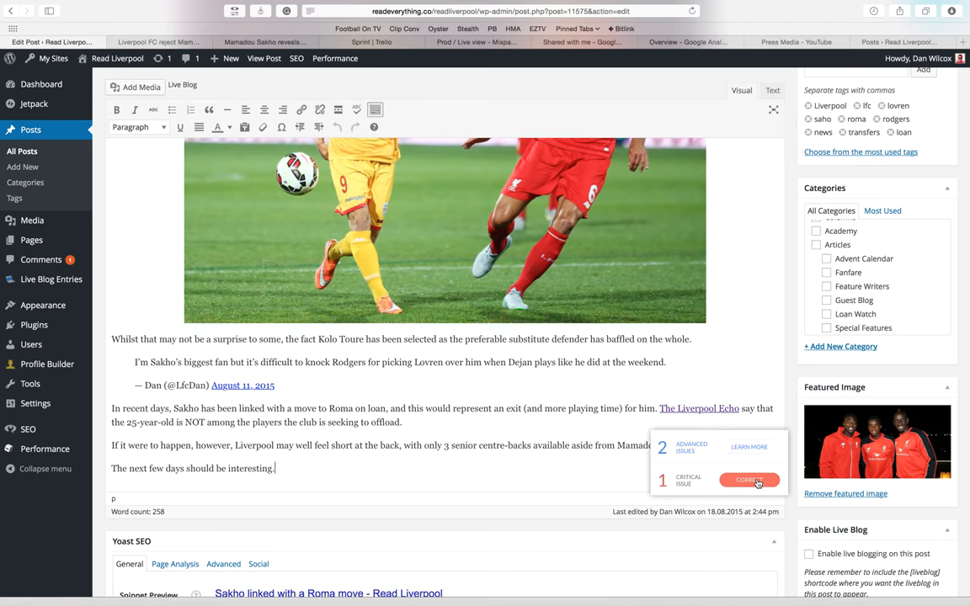
click(762, 482)
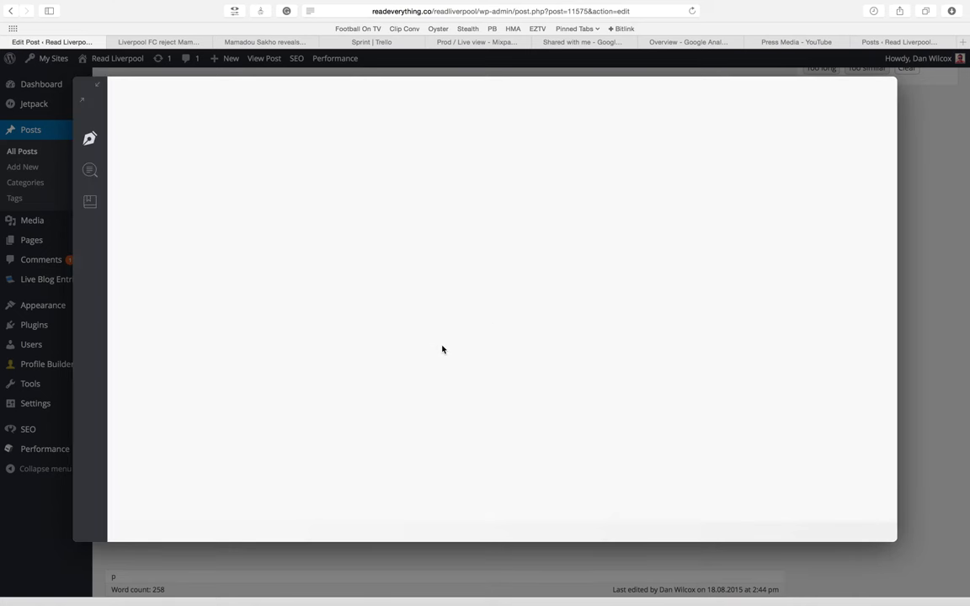
- Dismiss Grammarly's "first-choice" and "says" suggestions and close the correction view
scroll(693, 413, down, 1)
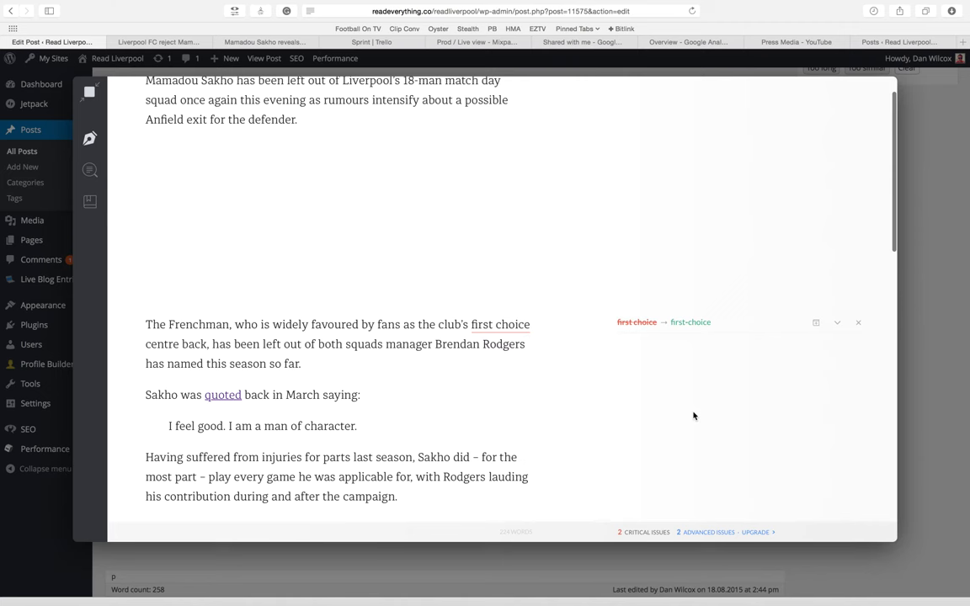
click(860, 318)
scroll(646, 372, down, 10)
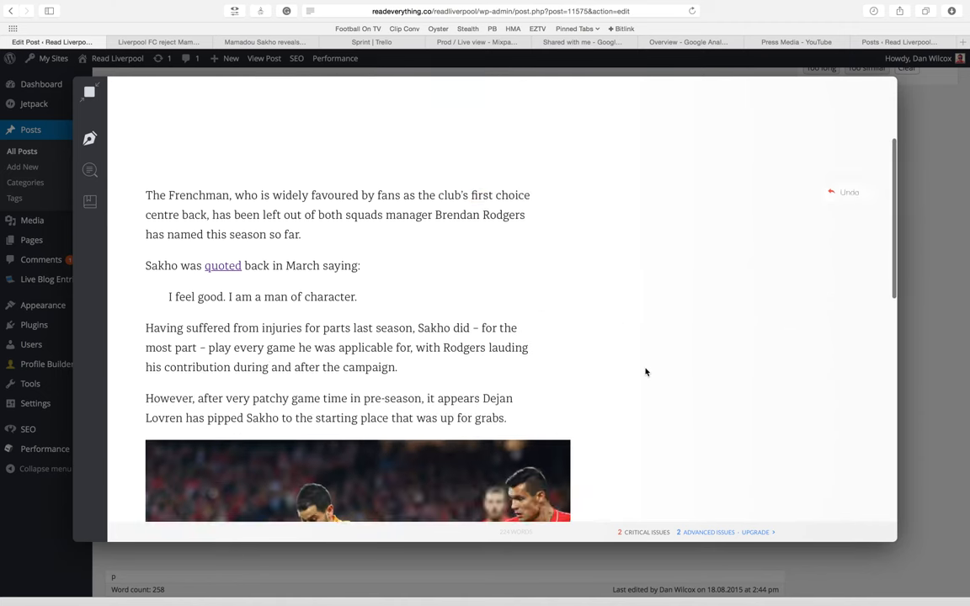
scroll(645, 373, down, 5)
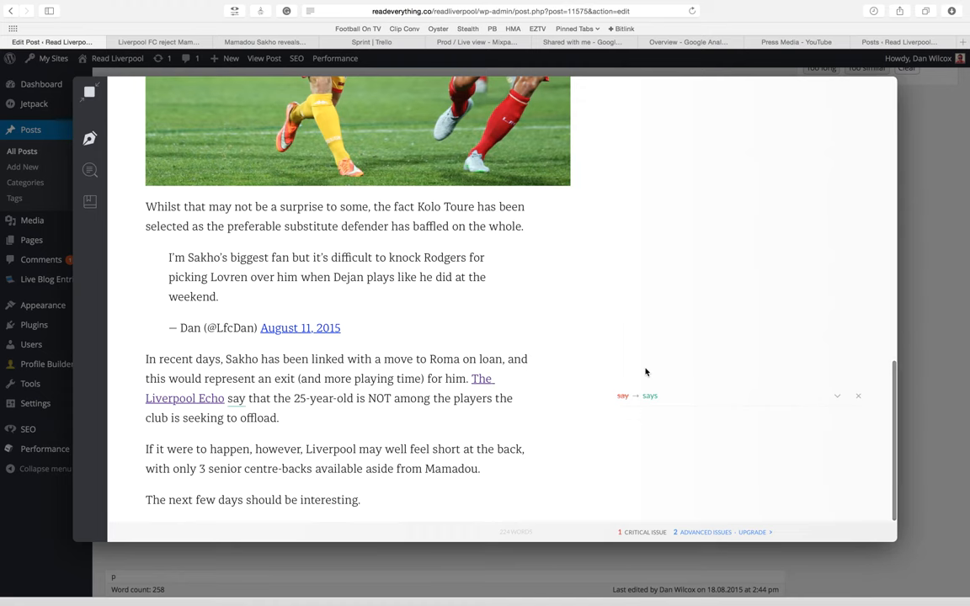
click(859, 397)
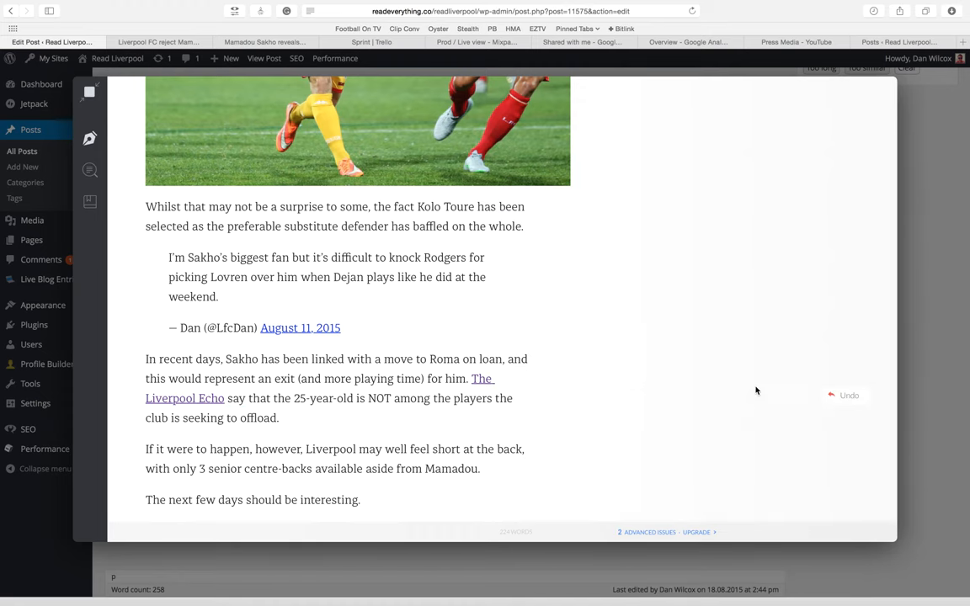
click(944, 373)
- Replace the post's Columns category with News
scroll(617, 417, down, 3)
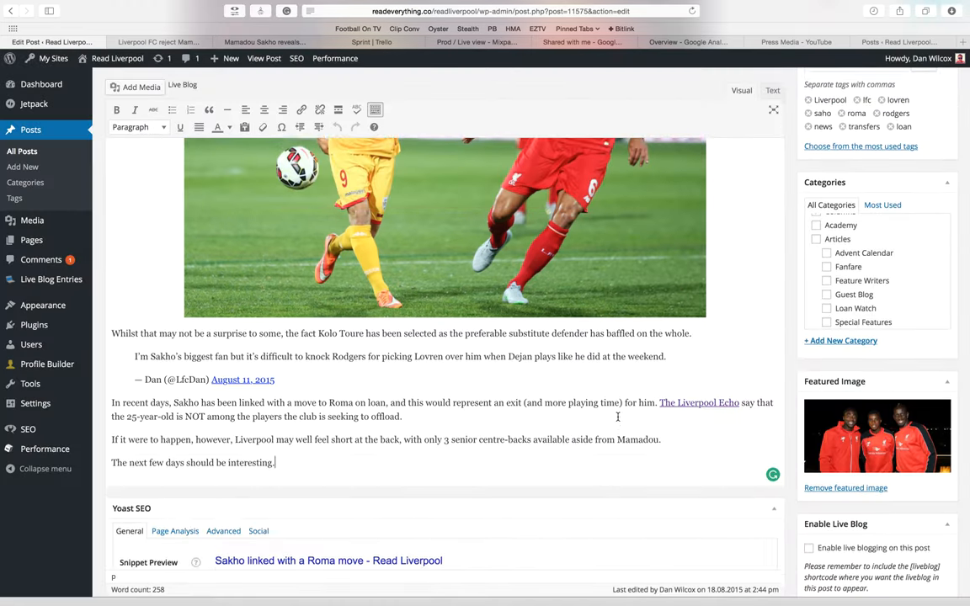
scroll(618, 417, down, 6)
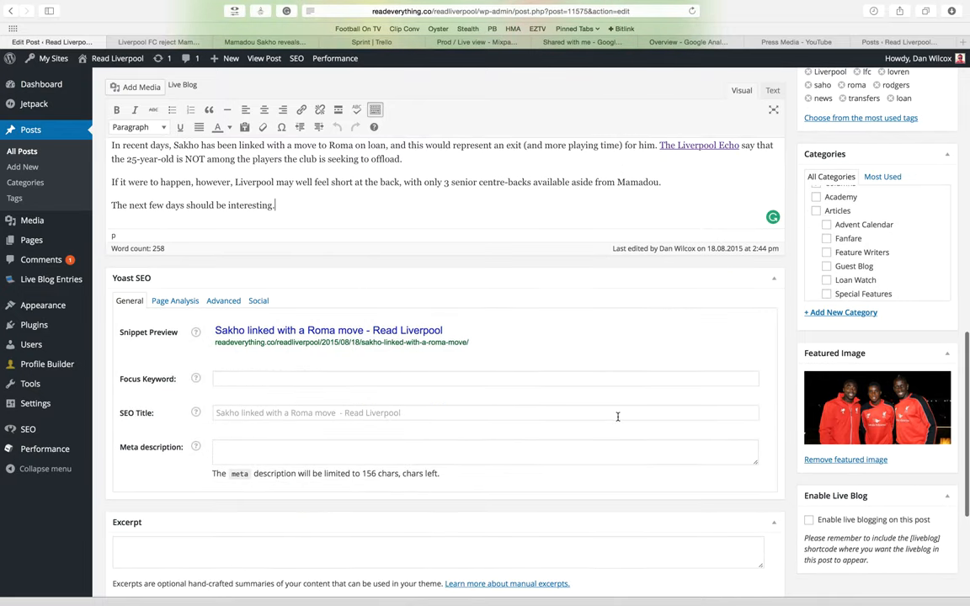
scroll(851, 253, up, 3)
click(816, 236)
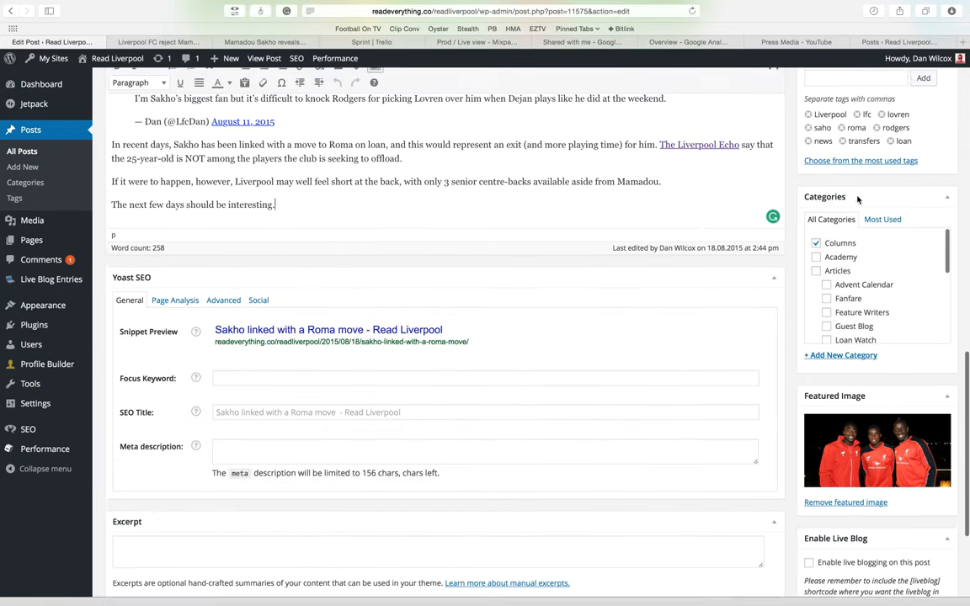
scroll(829, 270, down, 6)
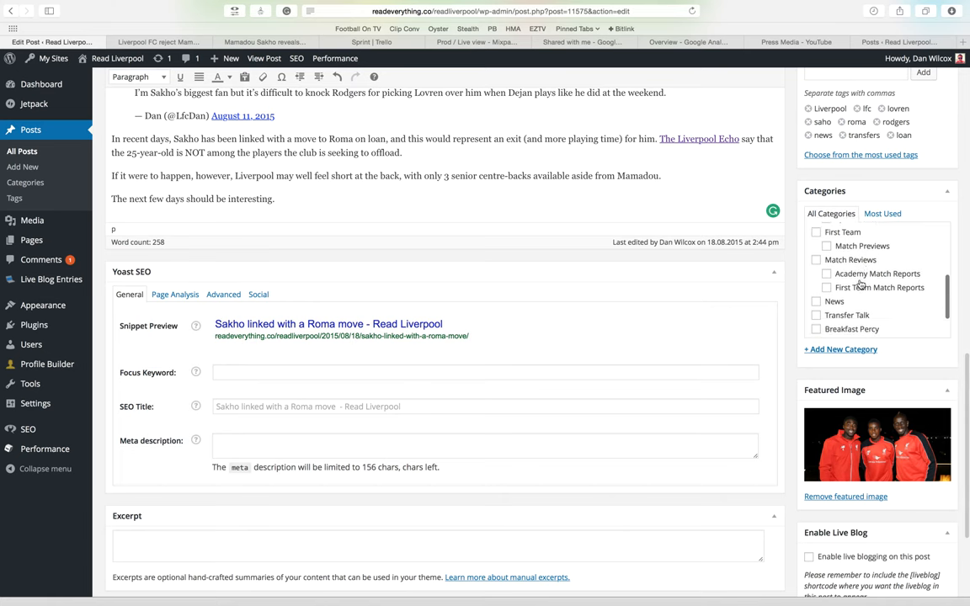
click(816, 255)
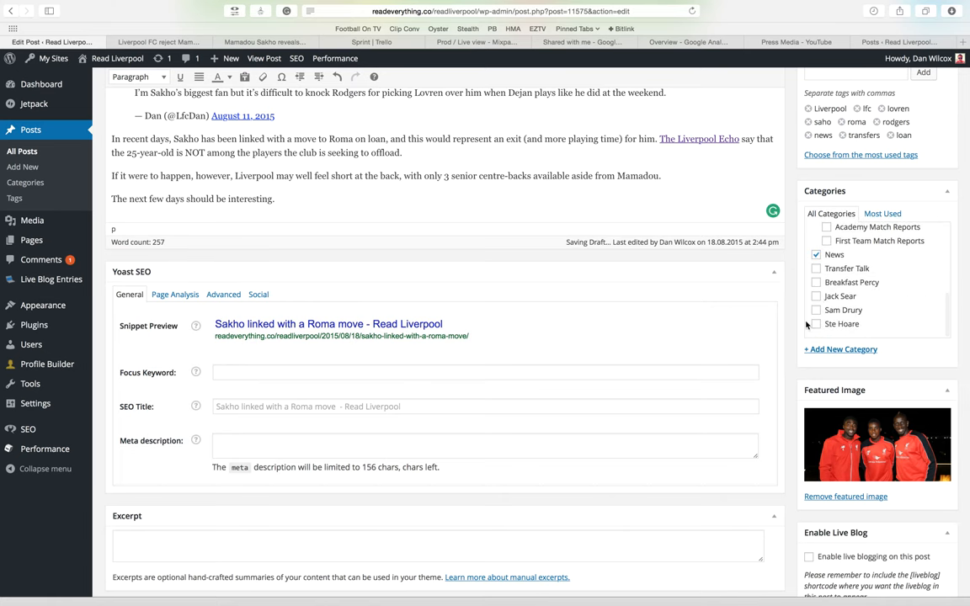
- Look through the available authors in the post's author list and close the list
scroll(805, 324, down, 2)
scroll(805, 324, down, 3)
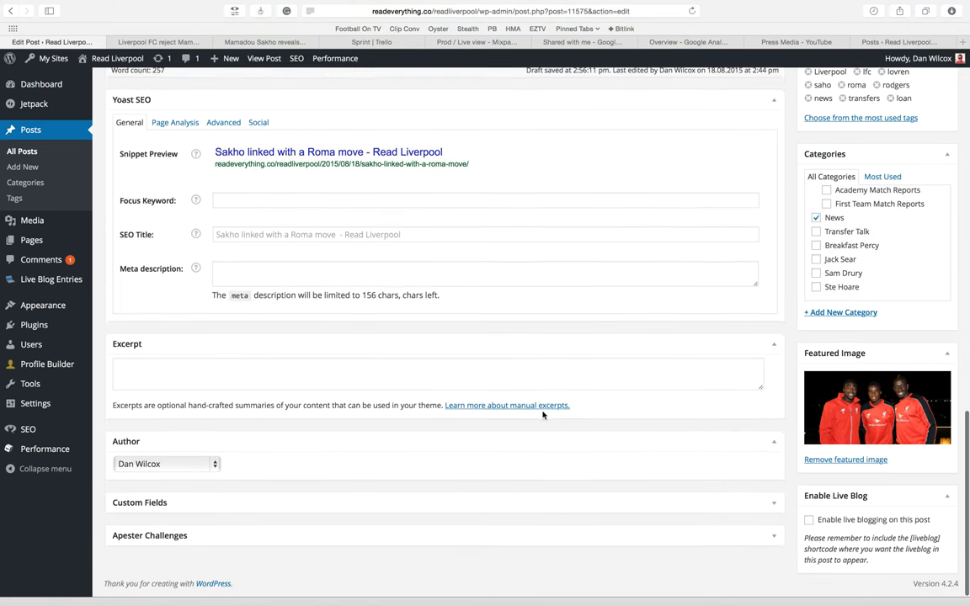
click(206, 465)
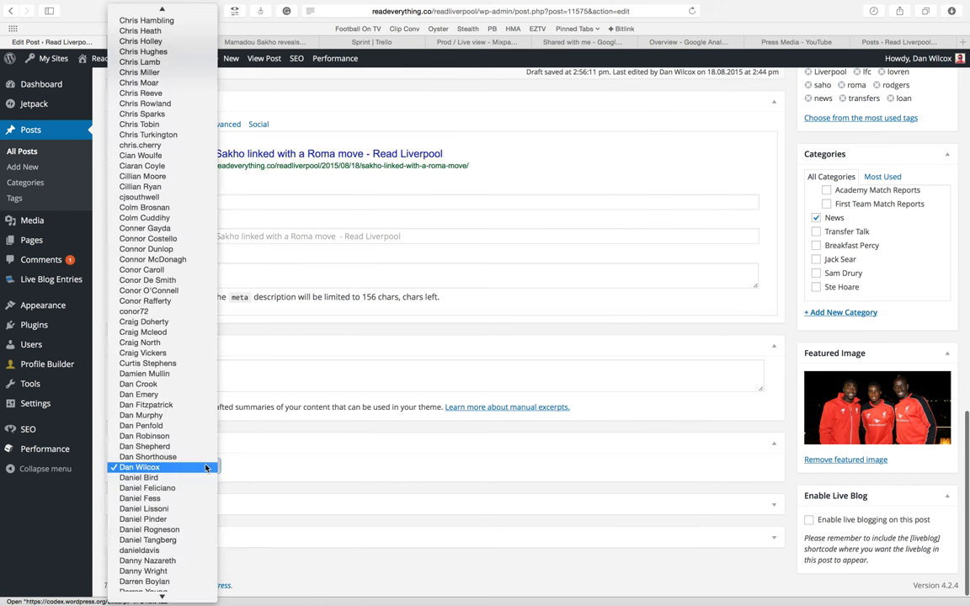
click(176, 469)
click(199, 470)
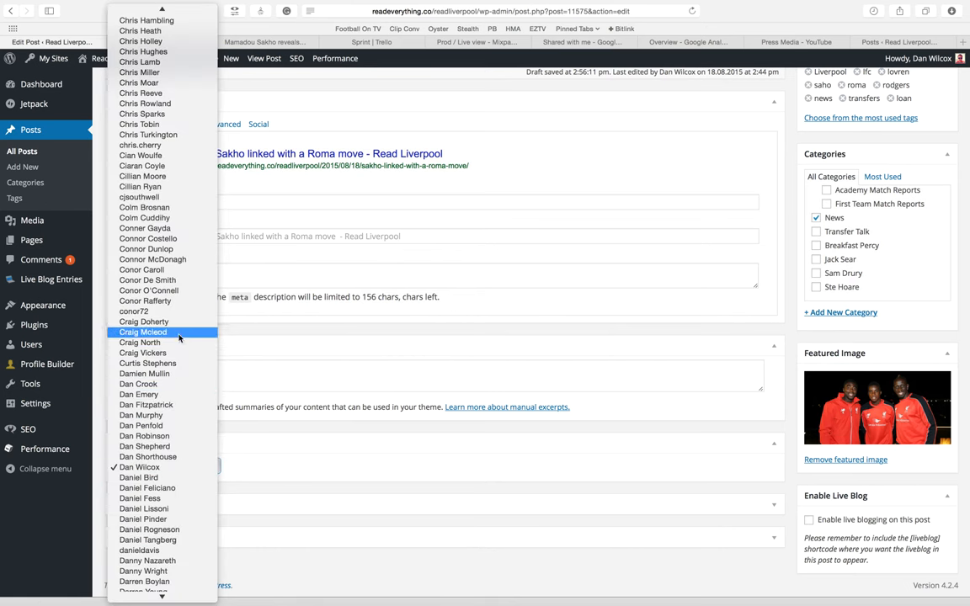
scroll(180, 337, up, 6)
scroll(179, 337, down, 15)
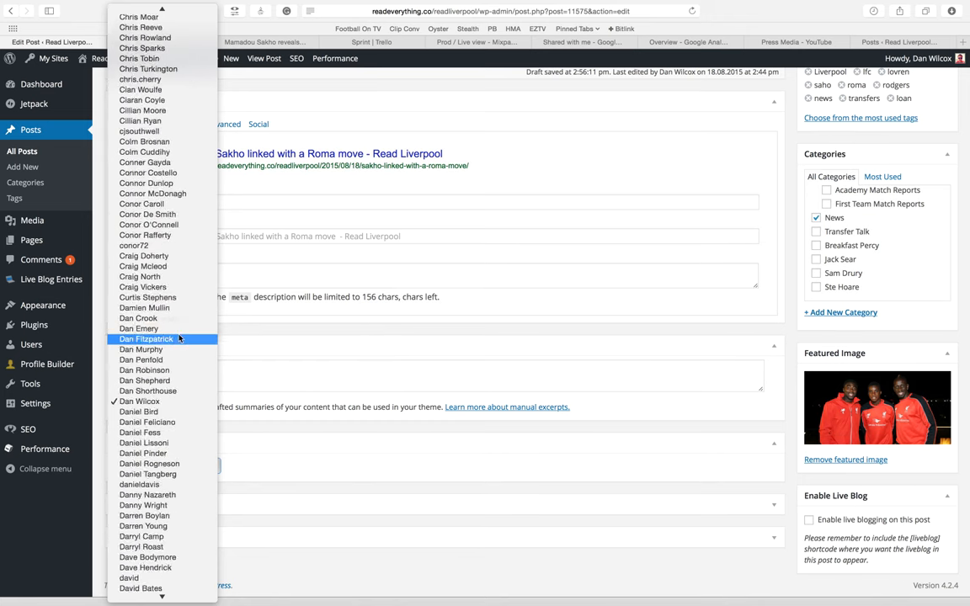
click(323, 425)
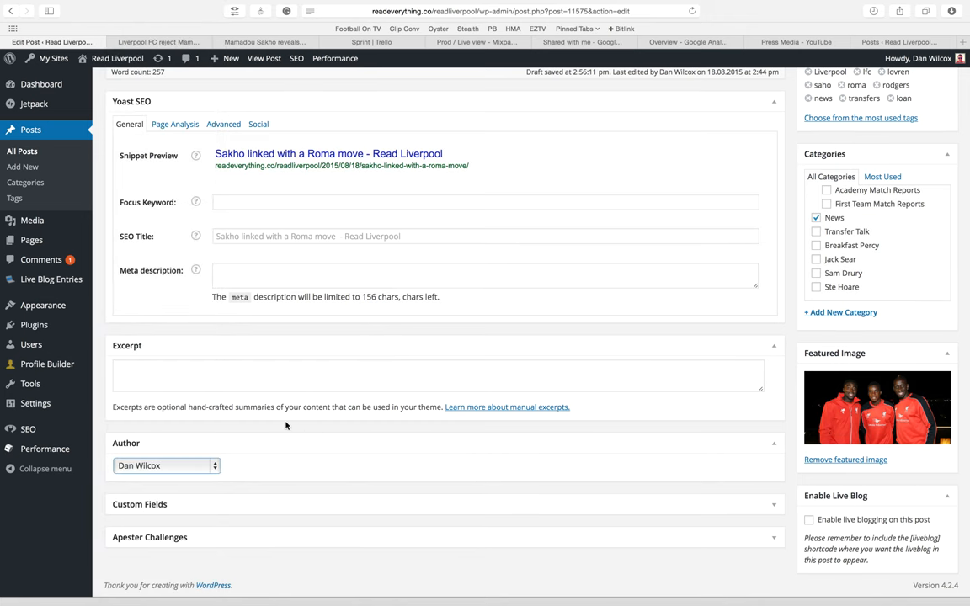
- Collapse the post's Excerpt section
click(307, 349)
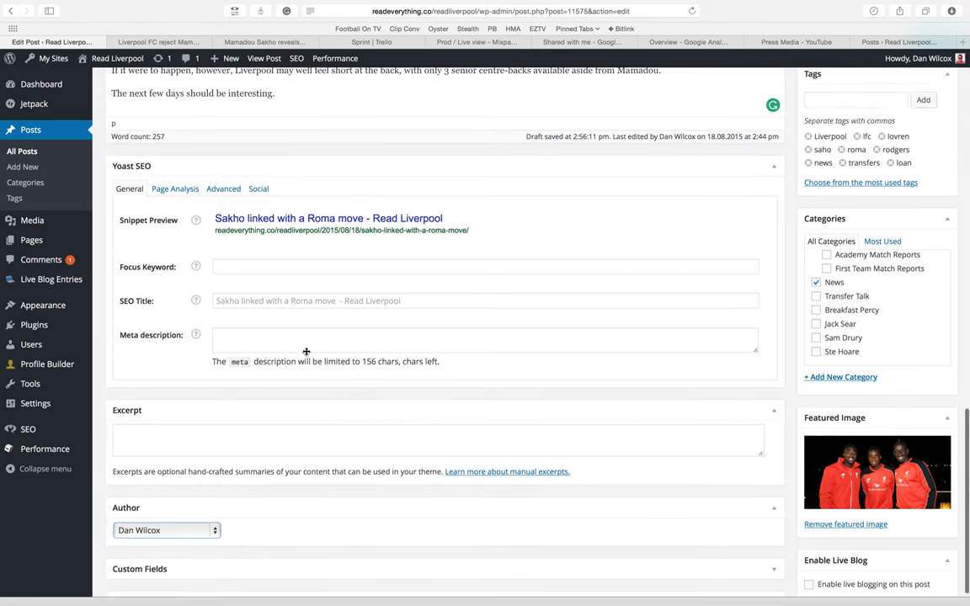
scroll(283, 392, up, 1)
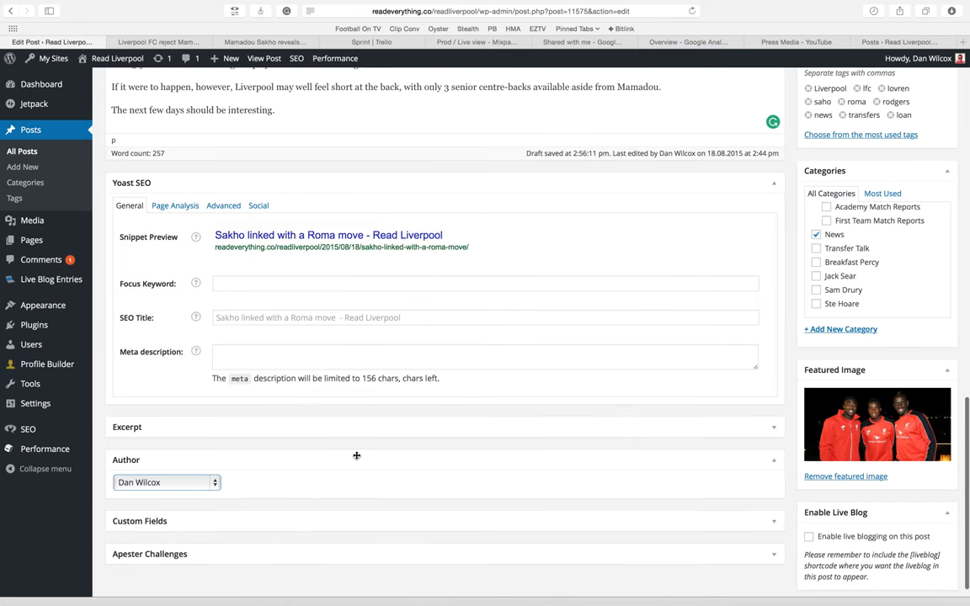
scroll(321, 410, up, 2)
scroll(332, 416, up, 1)
scroll(308, 375, up, 1)
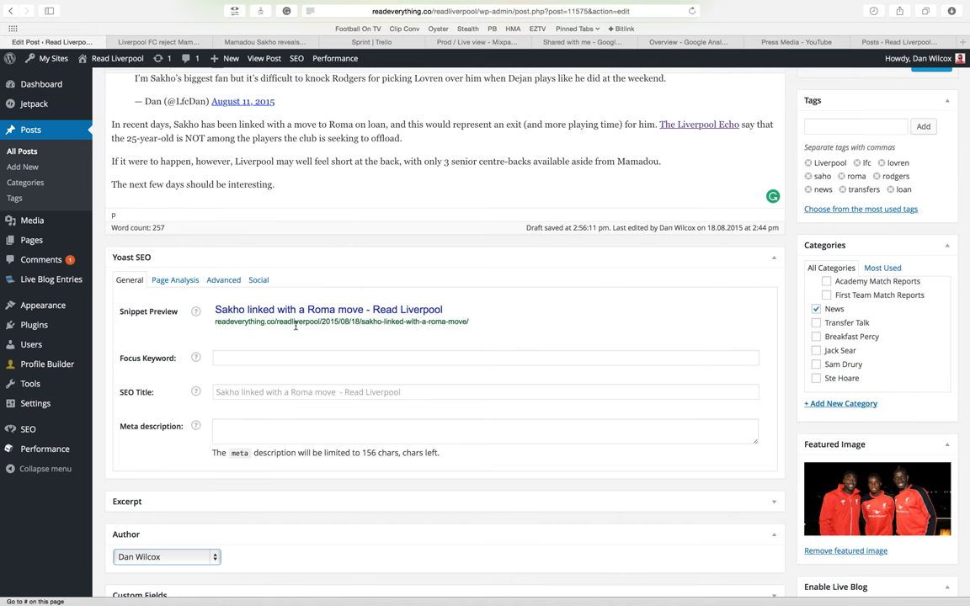
- Review the Yoast SEO Advanced settings and Page Analysis for the post, and return to its General settings
scroll(316, 371, down, 2)
click(224, 213)
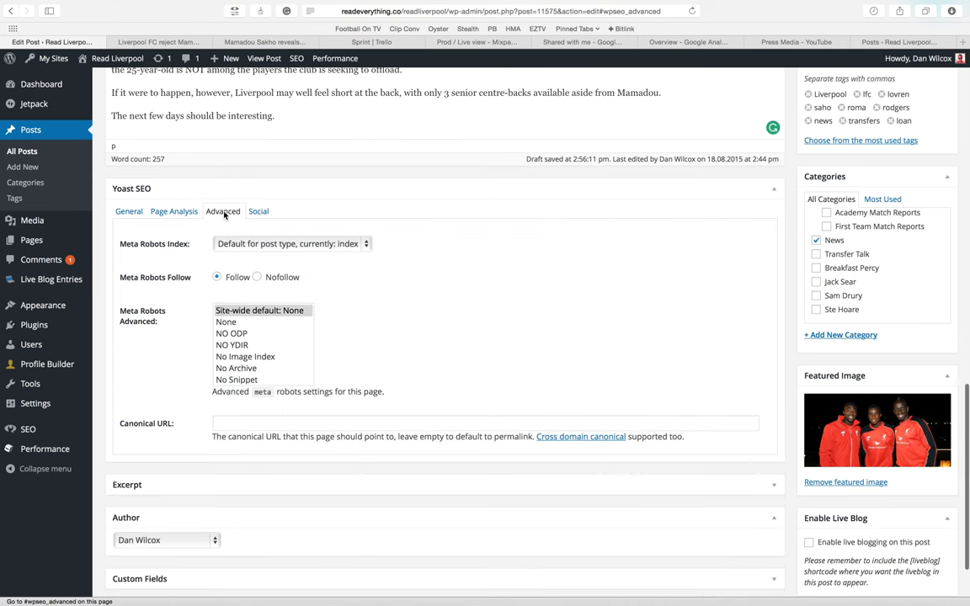
click(166, 216)
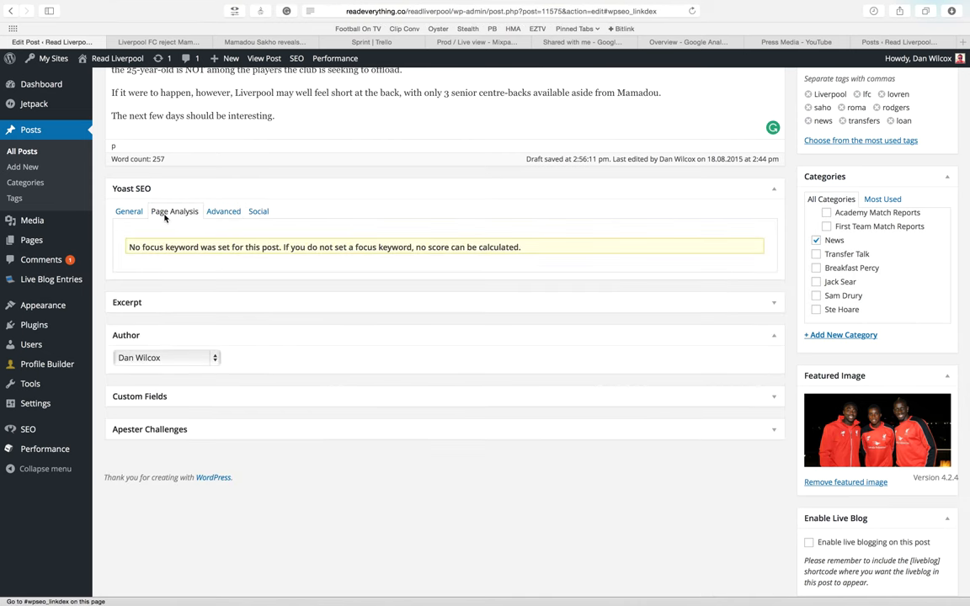
click(127, 211)
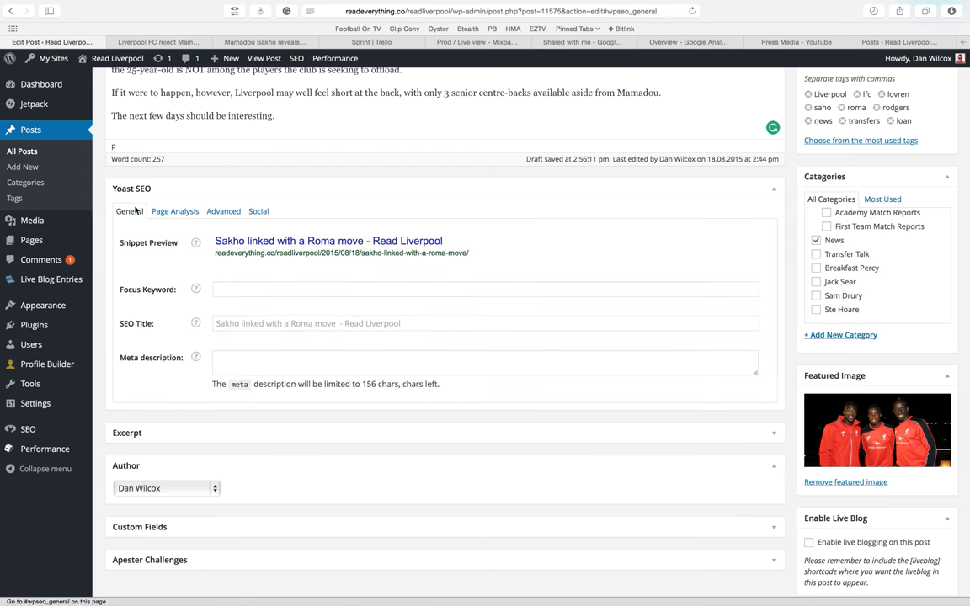
scroll(499, 288, up, 3)
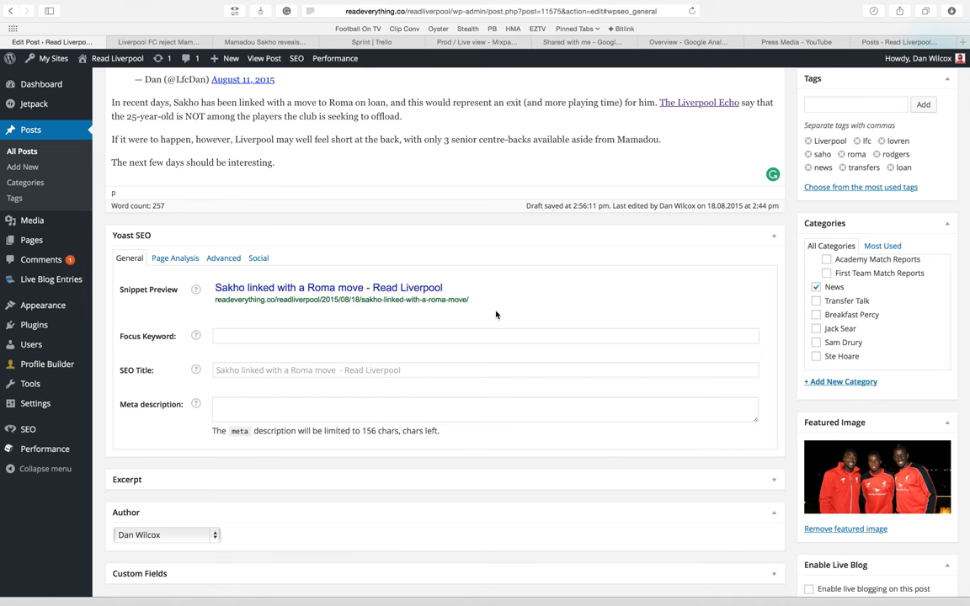
scroll(512, 314, up, 1)
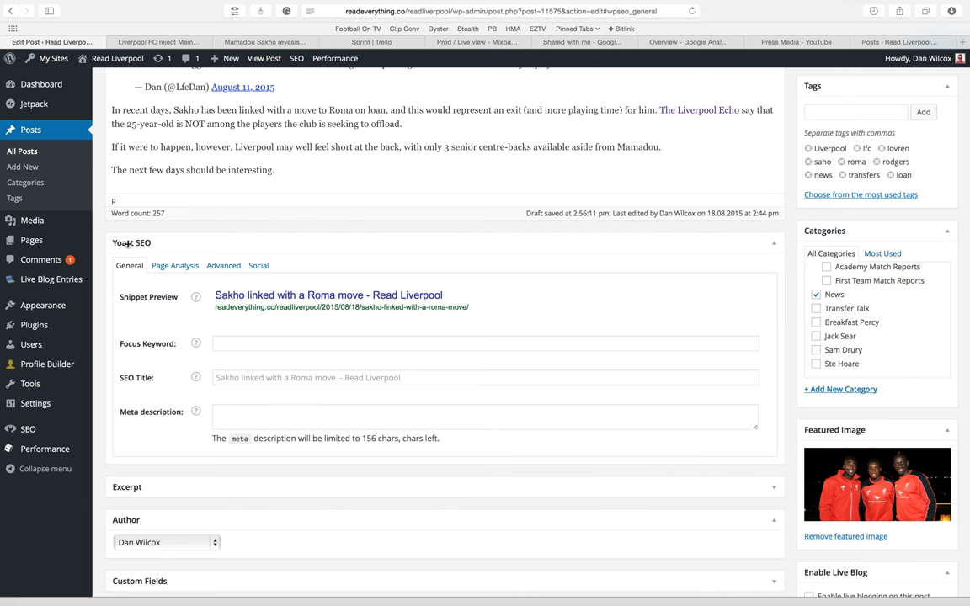
scroll(499, 371, down, 3)
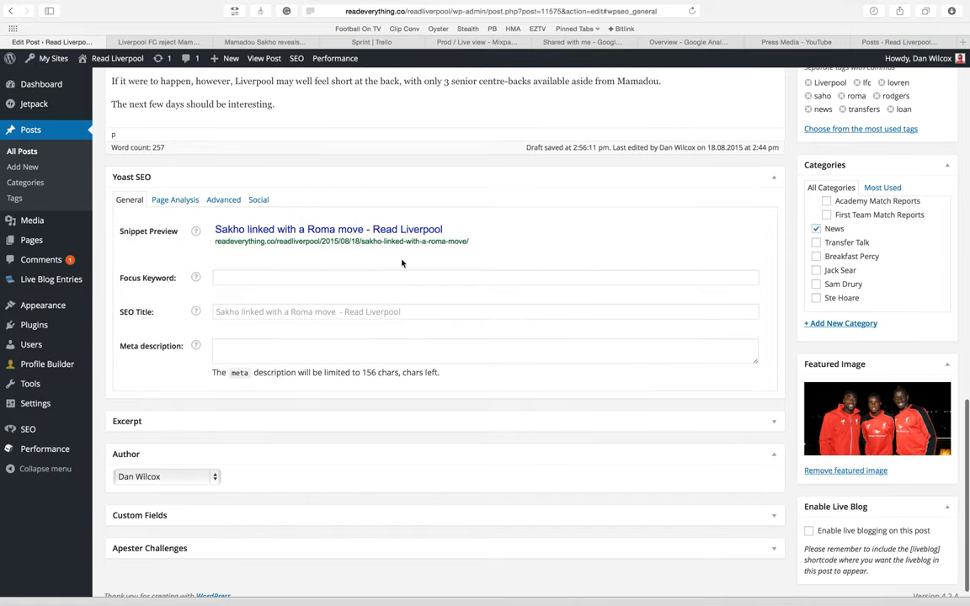
- Look over the article's text, images, categories and featured image once more and publish the post
scroll(515, 329, up, 7)
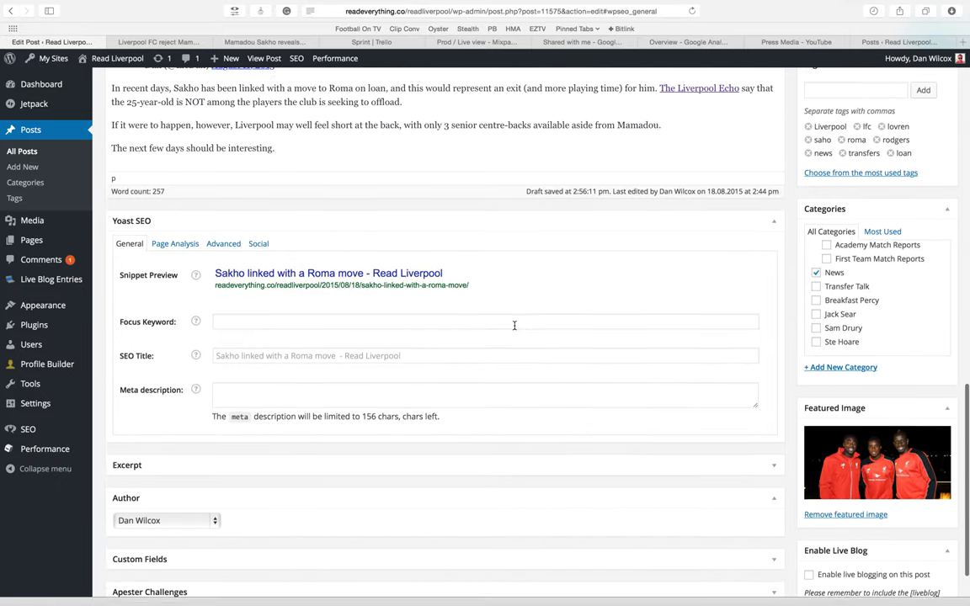
scroll(514, 329, up, 10)
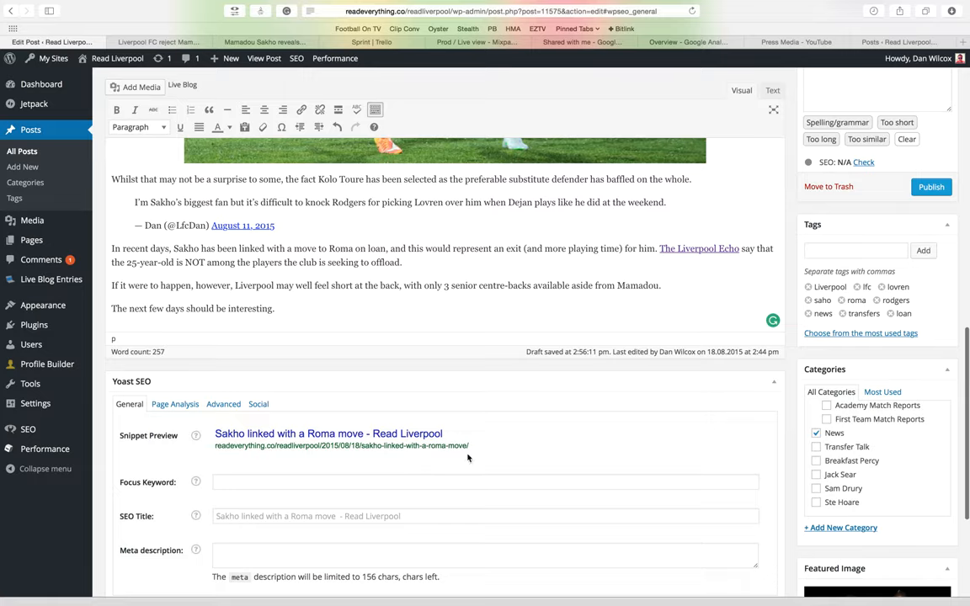
scroll(468, 457, up, 20)
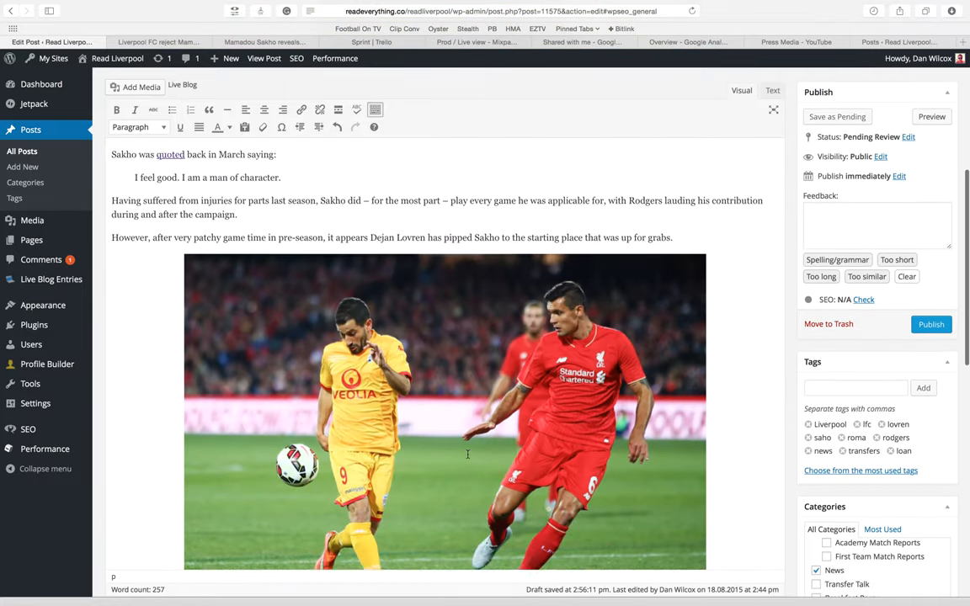
scroll(468, 455, up, 2)
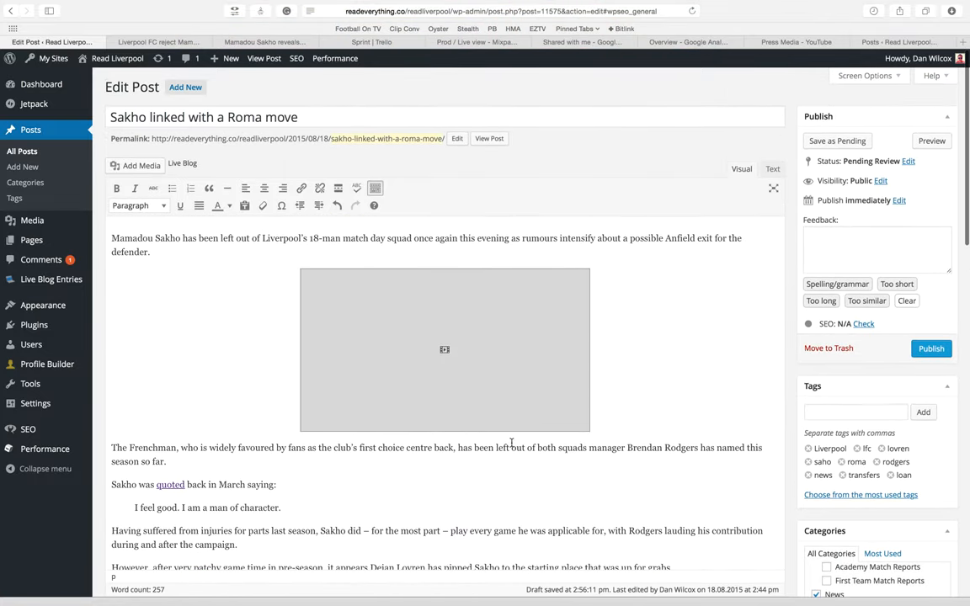
scroll(696, 389, down, 12)
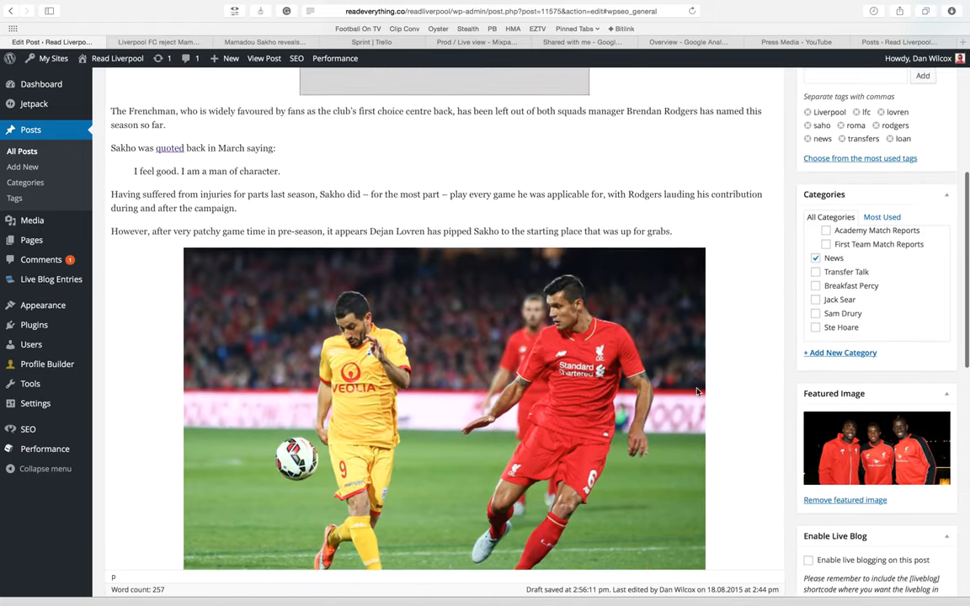
scroll(696, 388, up, 1)
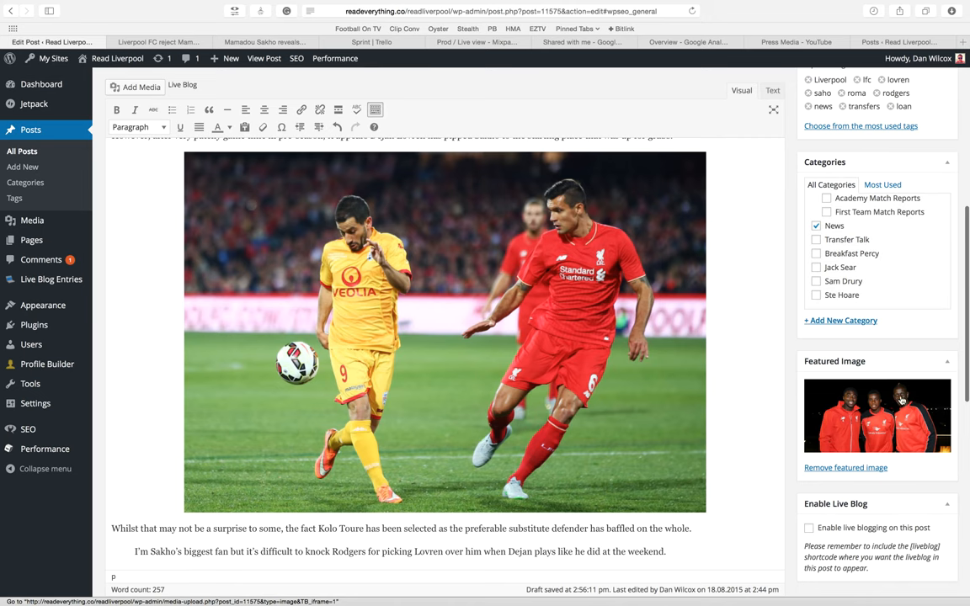
scroll(786, 335, down, 1)
scroll(786, 334, up, 5)
scroll(769, 300, up, 8)
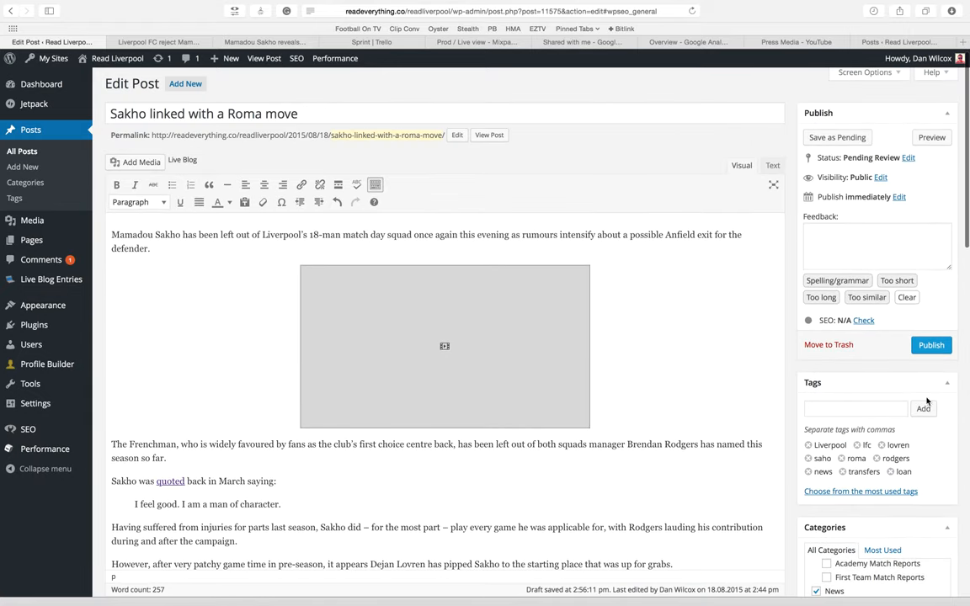
click(931, 345)
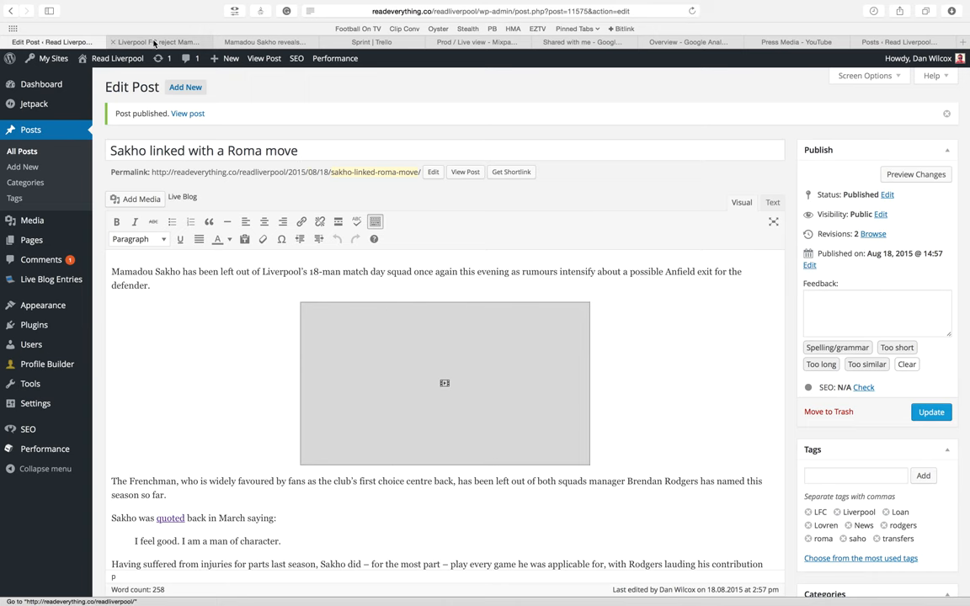
- Load readliverpoolfc.com in place of the Liverpool Echo article and open "Sakho linked with a Roma move" from its homepage
click(157, 41)
click(456, 11)
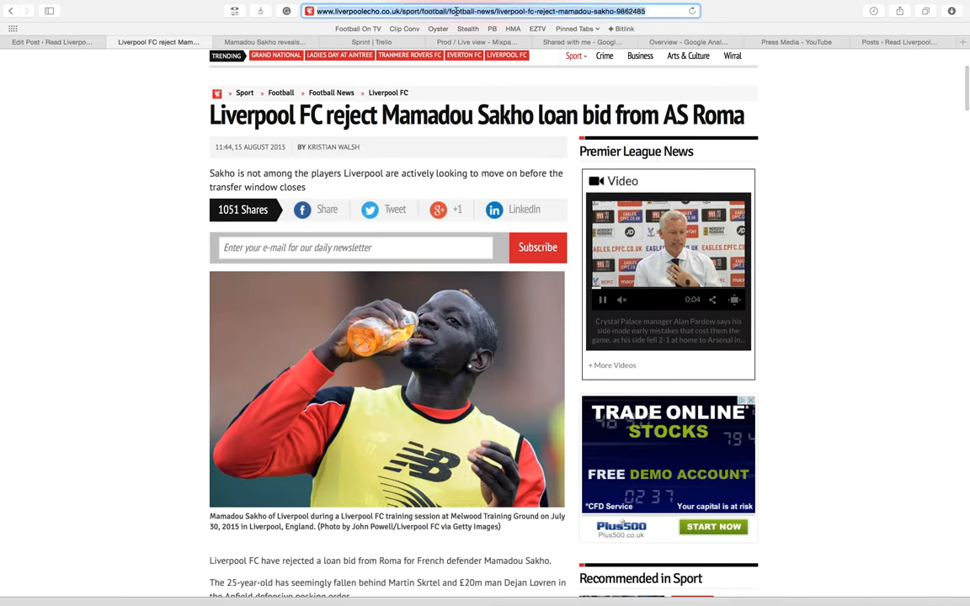
text(readliver)
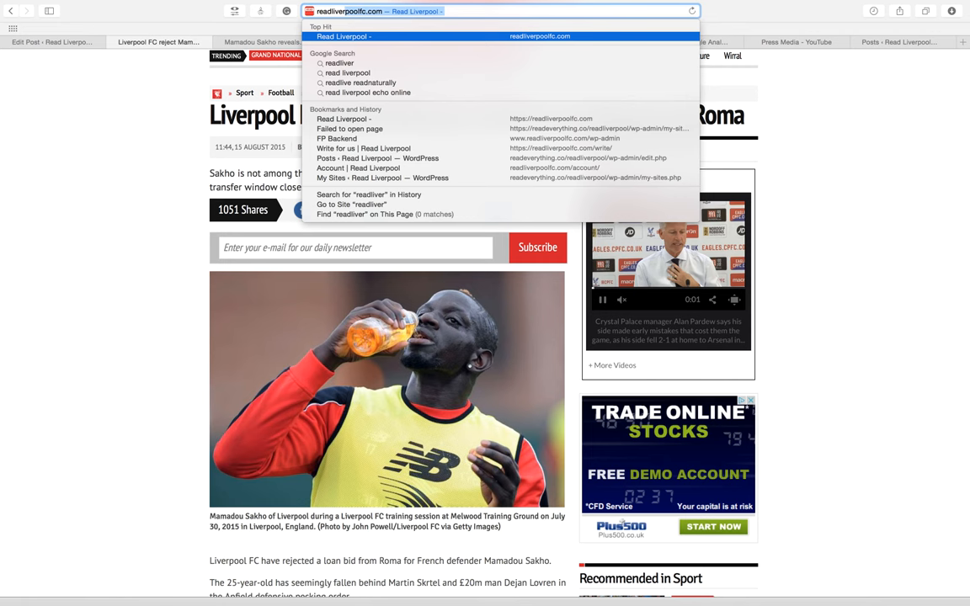
key(Return)
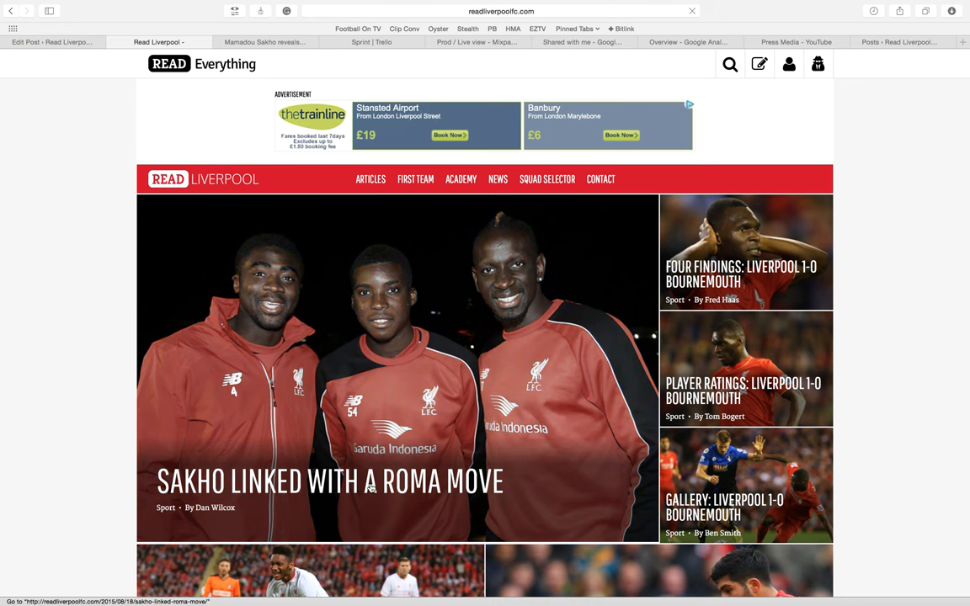
click(354, 493)
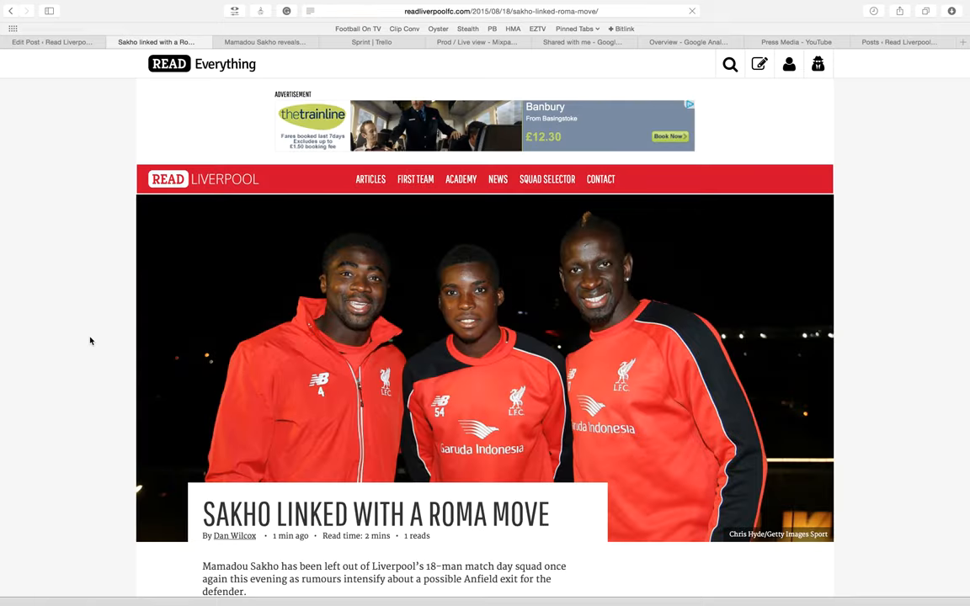
- Examine the published Sakho article, including its embedded video, quote styling, images, tweet and source links
scroll(293, 343, down, 3)
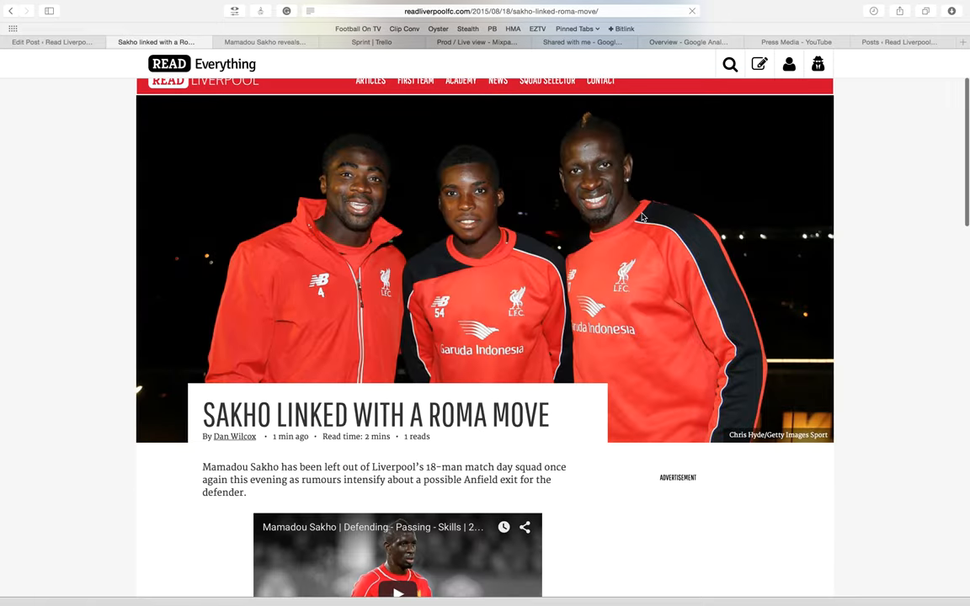
scroll(292, 244, down, 7)
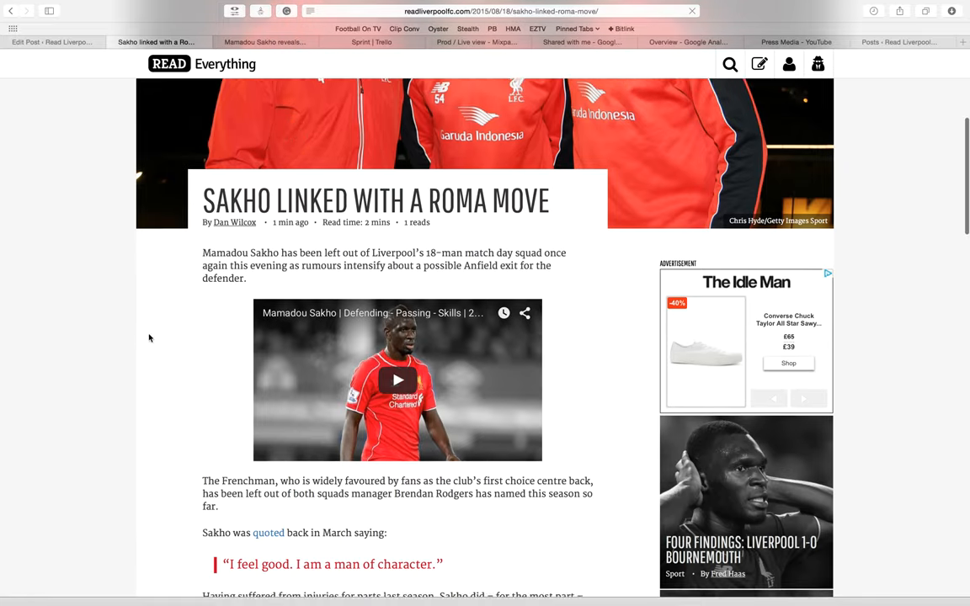
scroll(171, 372, down, 3)
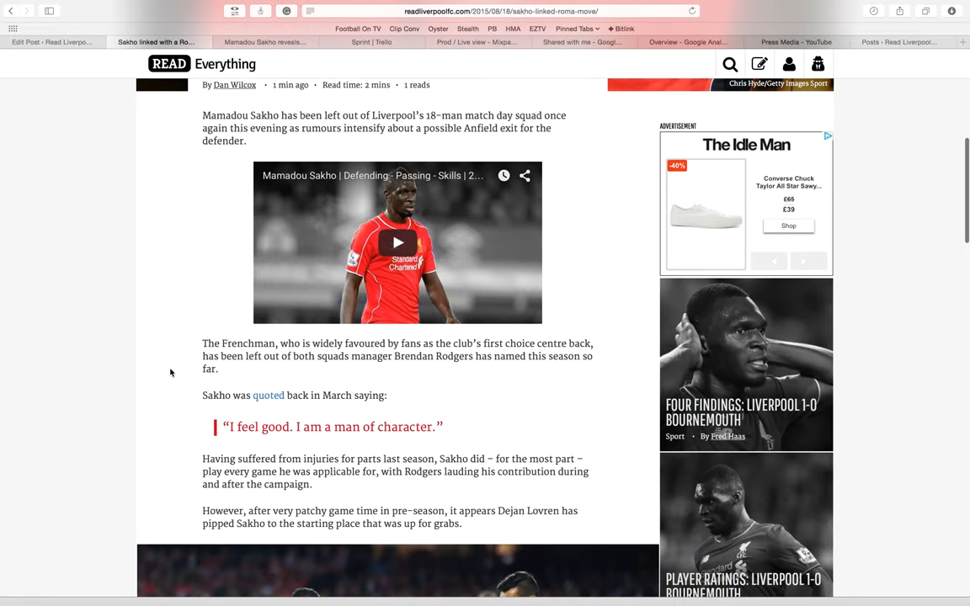
scroll(261, 455, down, 8)
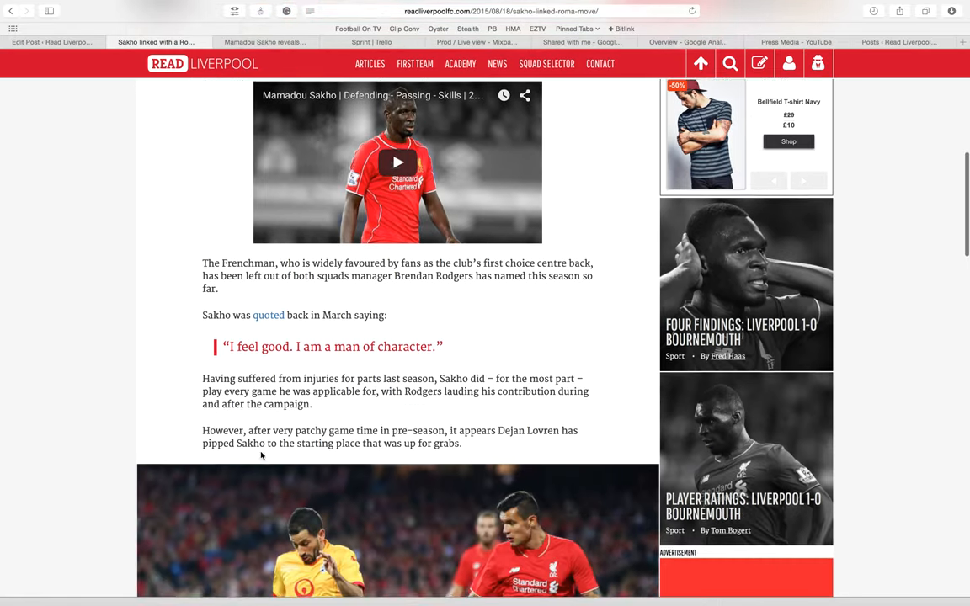
scroll(261, 456, down, 2)
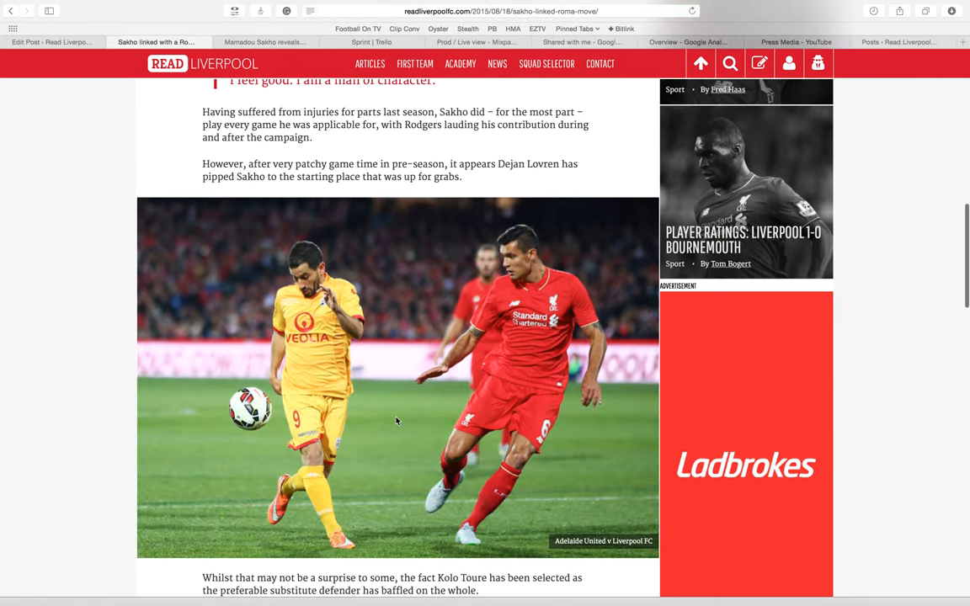
scroll(430, 315, down, 4)
scroll(430, 315, down, 6)
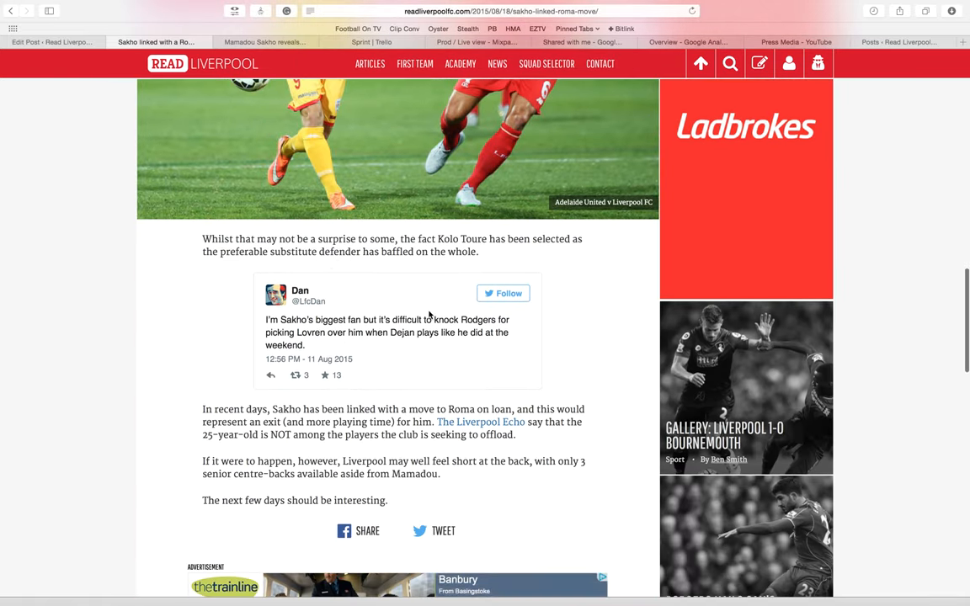
scroll(422, 338, down, 1)
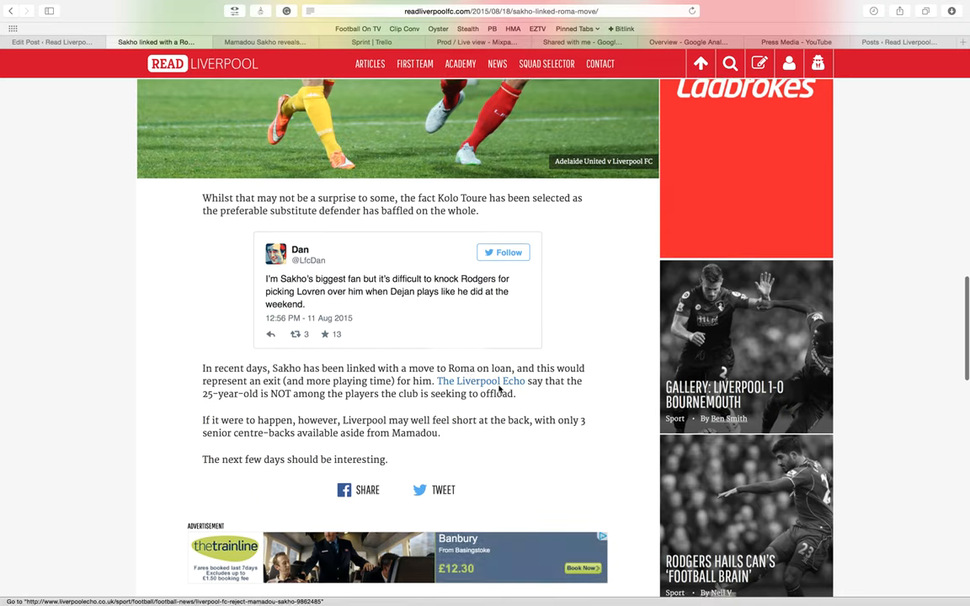
scroll(419, 356, up, 8)
scroll(418, 357, up, 6)
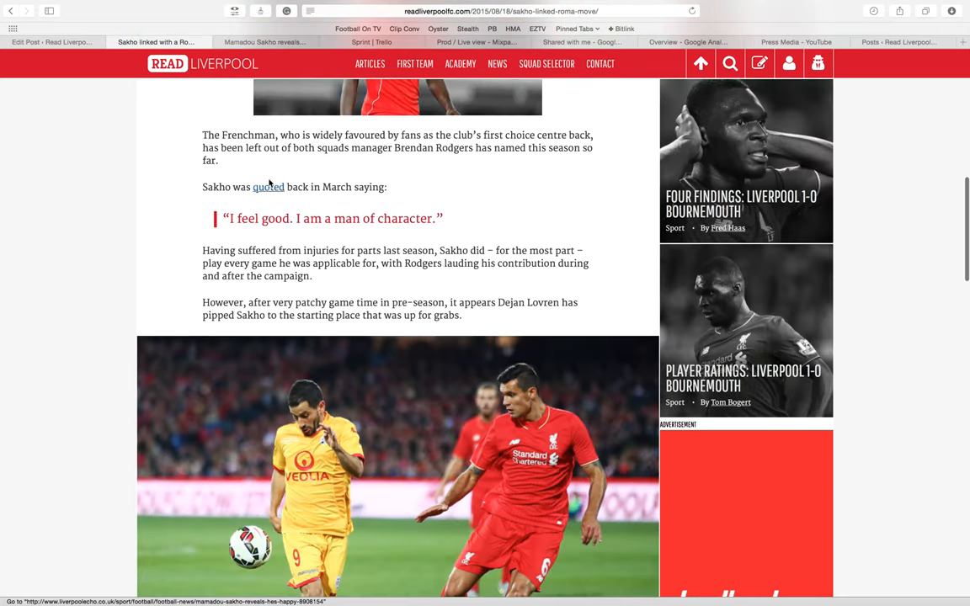
scroll(278, 197, down, 14)
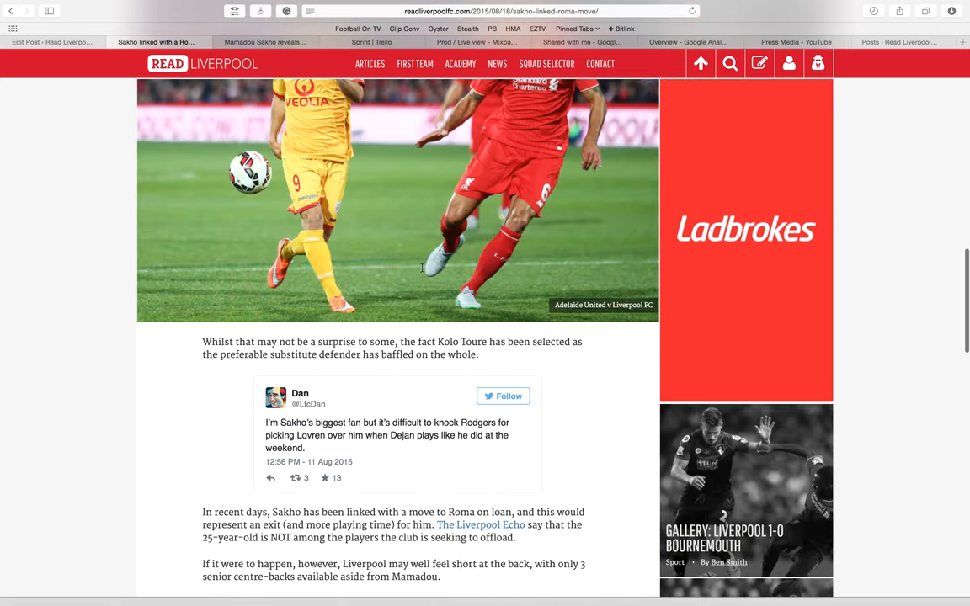
- Return to the Sakho post's edit page and examine its text, Yoast SEO, author, revisions, publish settings, tags, categories and featured image
scroll(421, 268, up, 20)
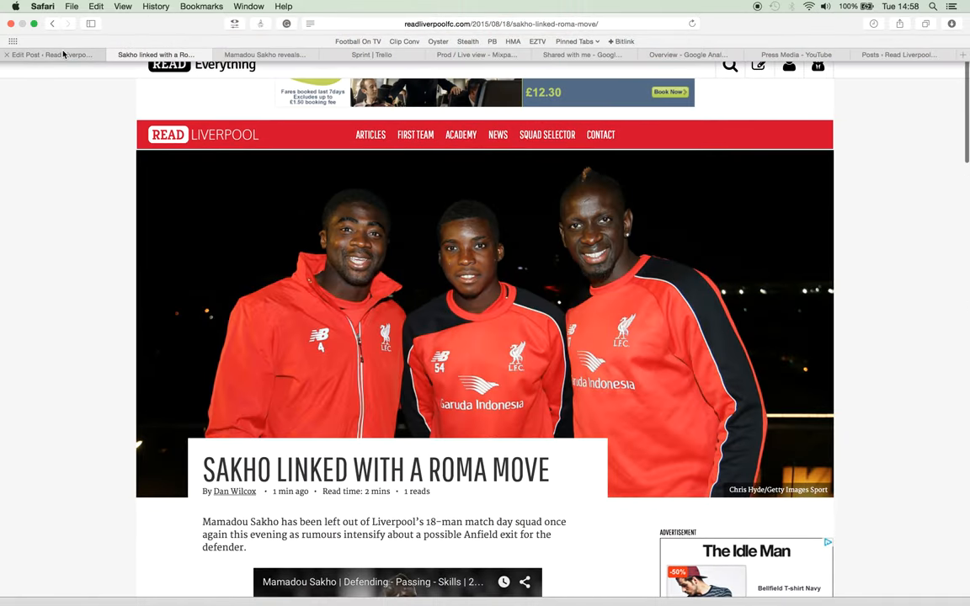
click(63, 54)
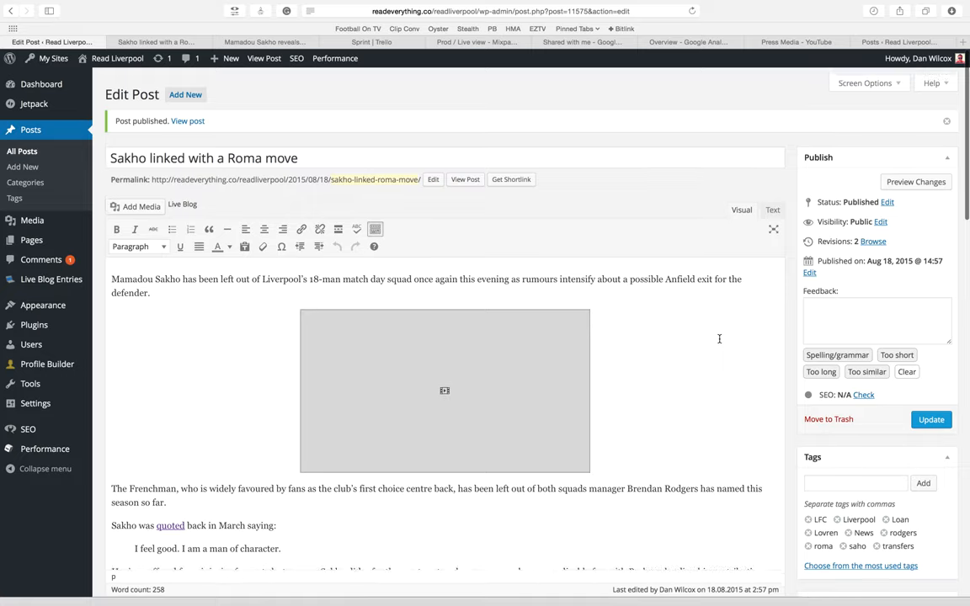
scroll(705, 352, down, 15)
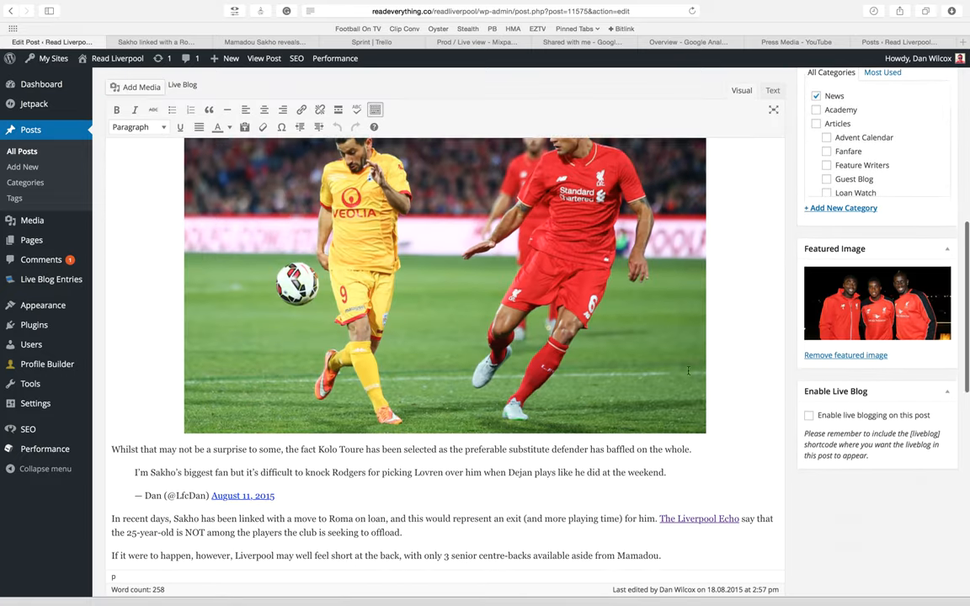
scroll(688, 372, down, 10)
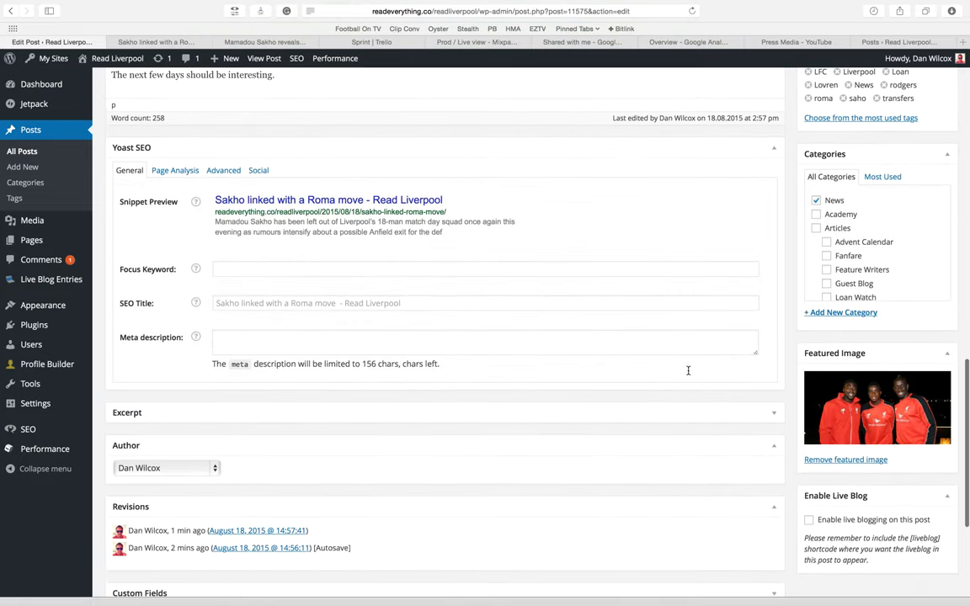
scroll(688, 374, down, 5)
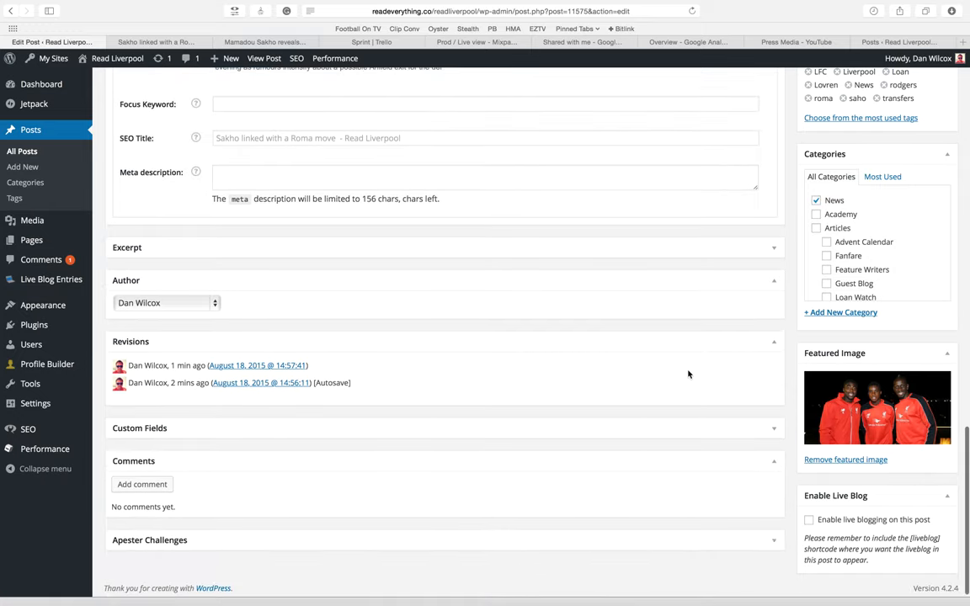
scroll(688, 374, up, 15)
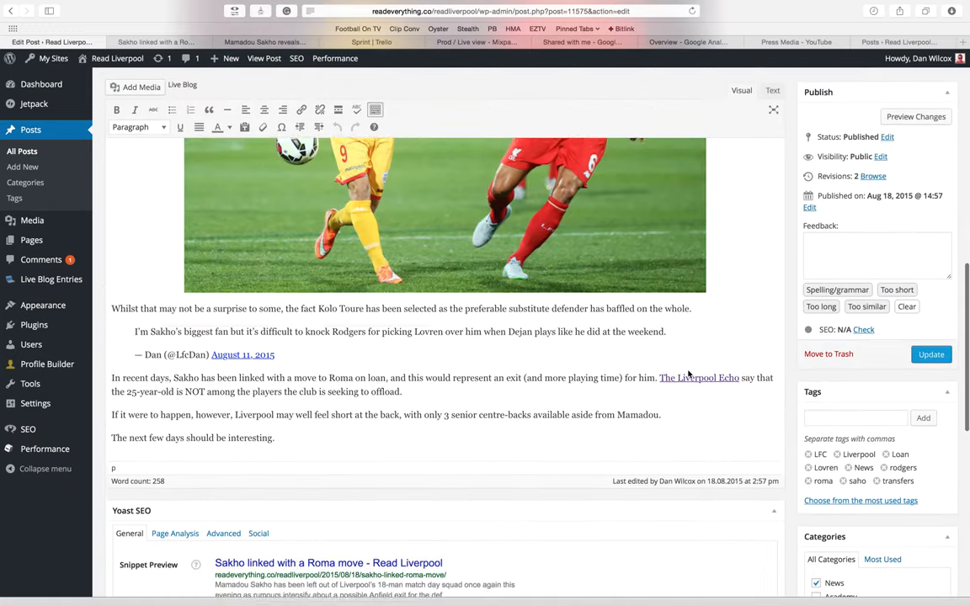
scroll(688, 374, up, 10)
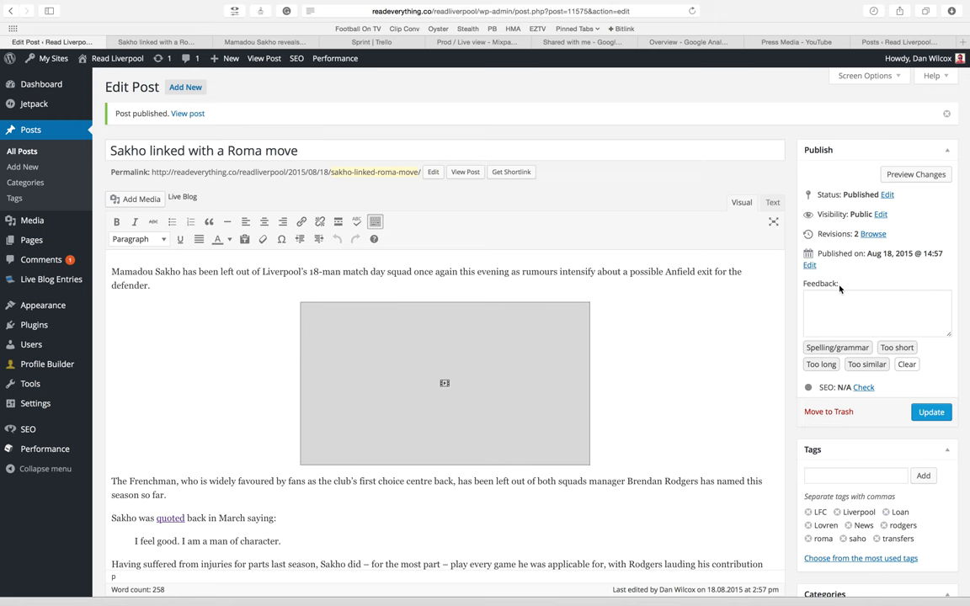
scroll(628, 316, down, 10)
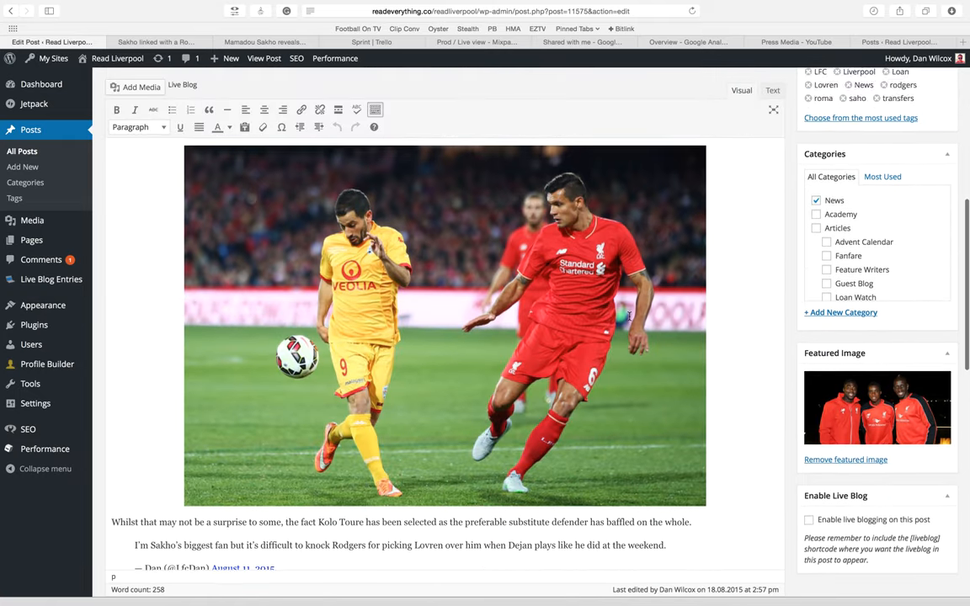
scroll(629, 316, up, 3)
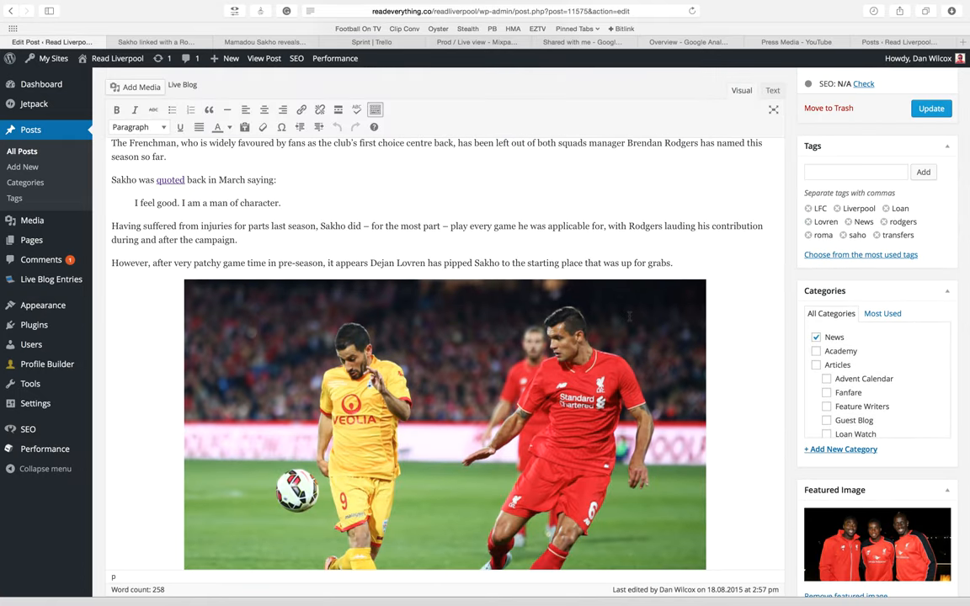